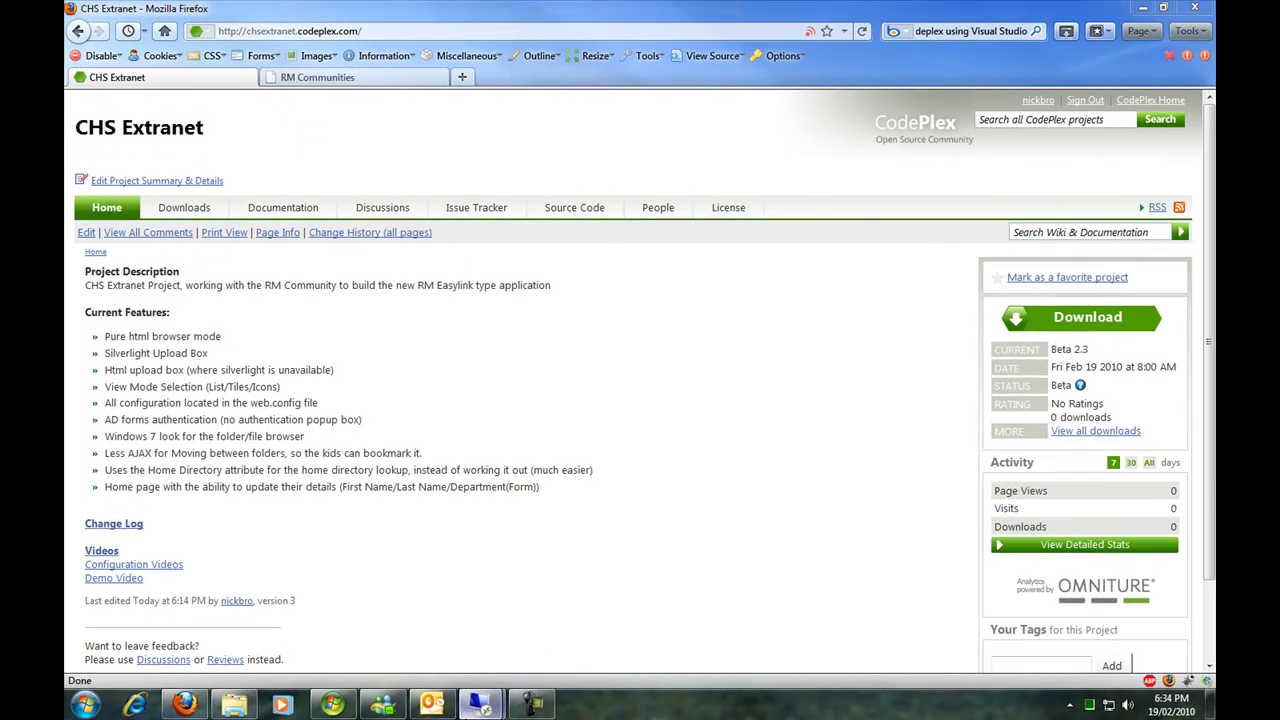
Switch to the chs01 Remote Desktop session in full screen and close its open browser and IIS Manager windows.
mouse_move(480, 705)
left_click(390, 580)
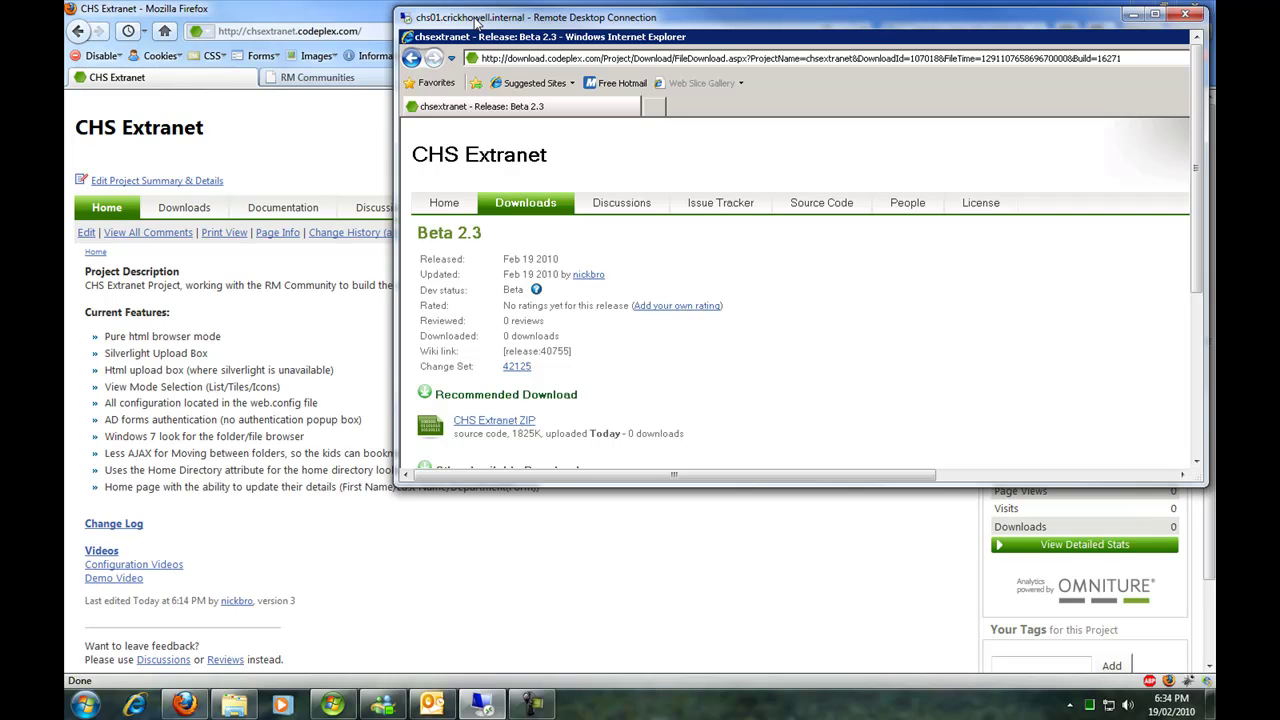
double_click(476, 18)
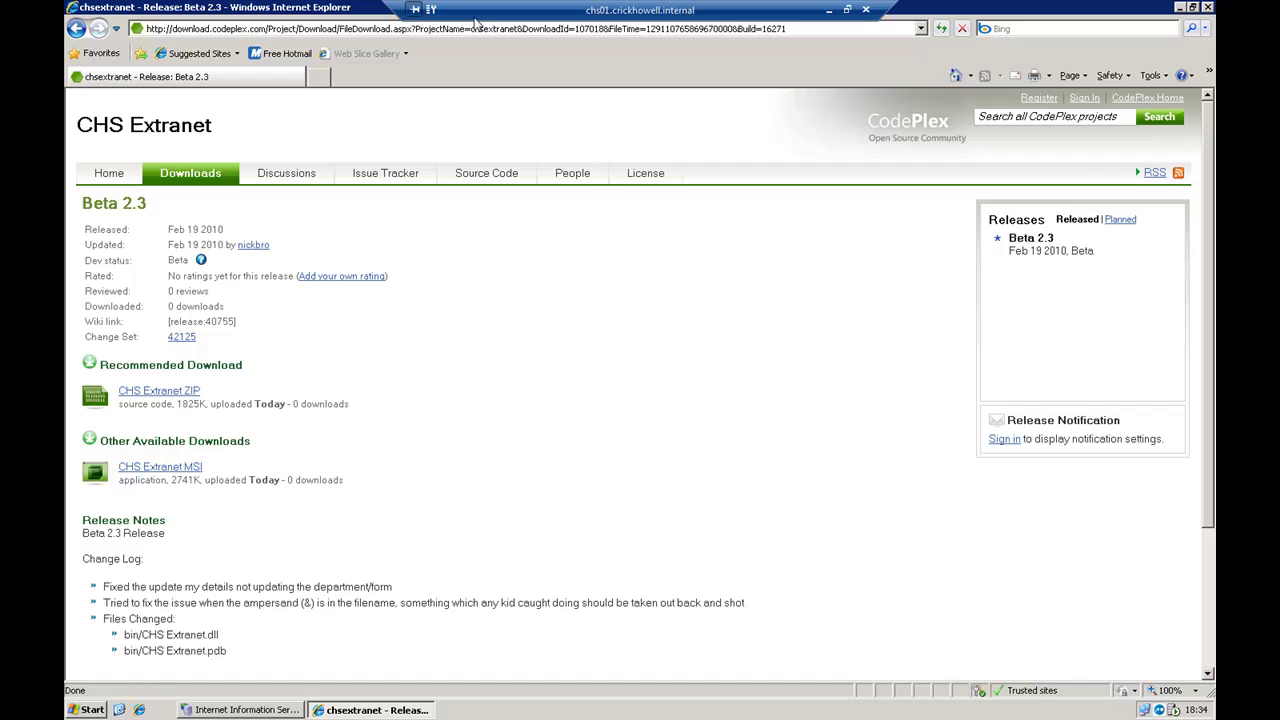
double_click(67, 7)
left_click(784, 480)
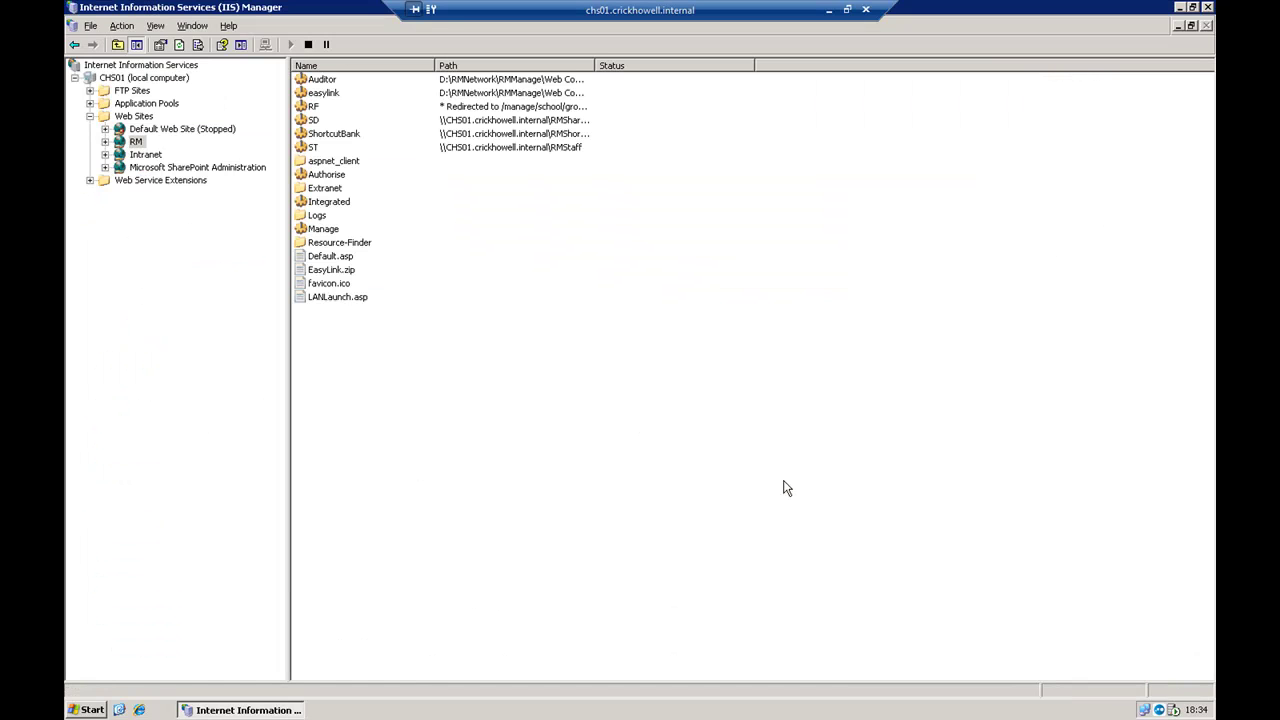
double_click(67, 7)
left_click(139, 709)
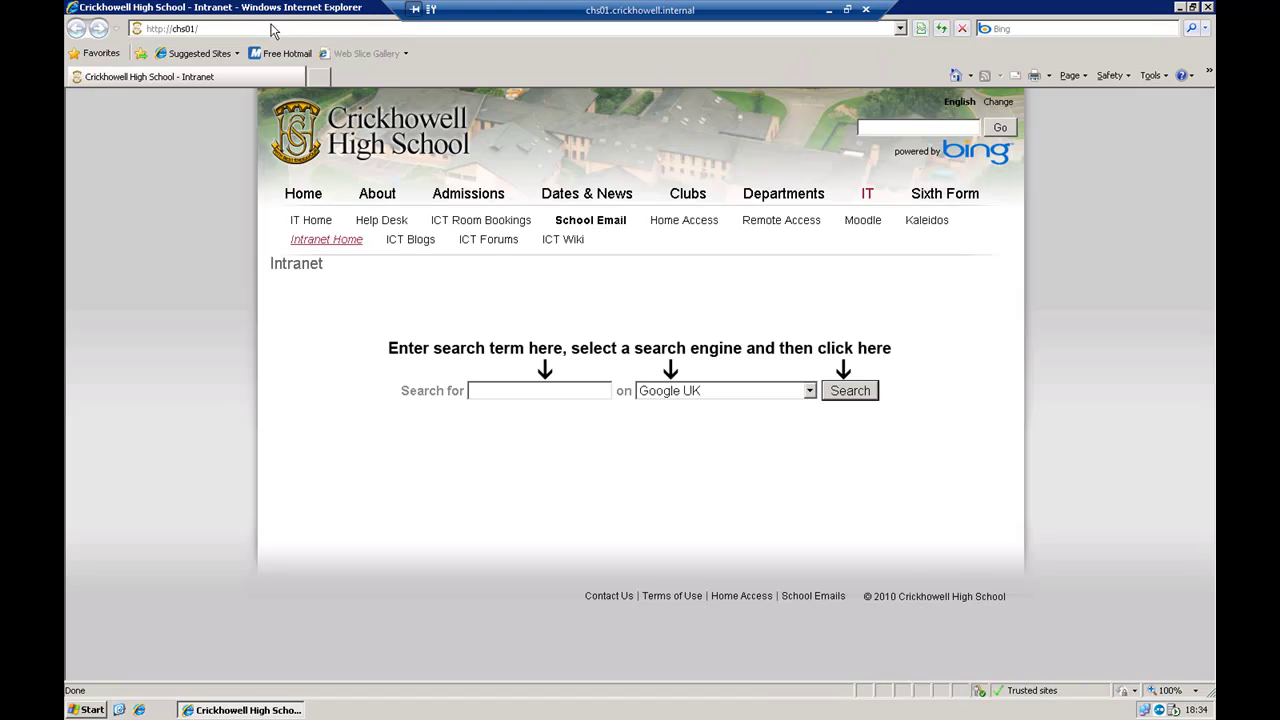
left_click(372, 29)
type("www.mic")
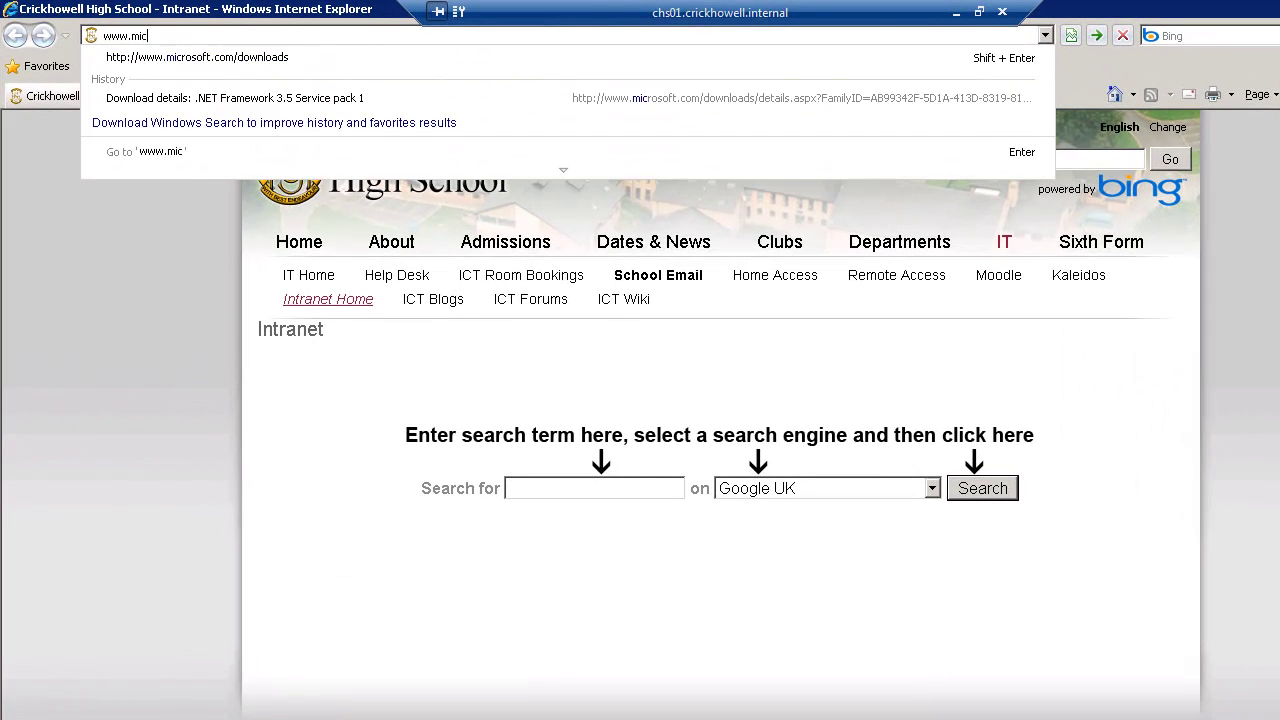
key("Down")
key("Return")
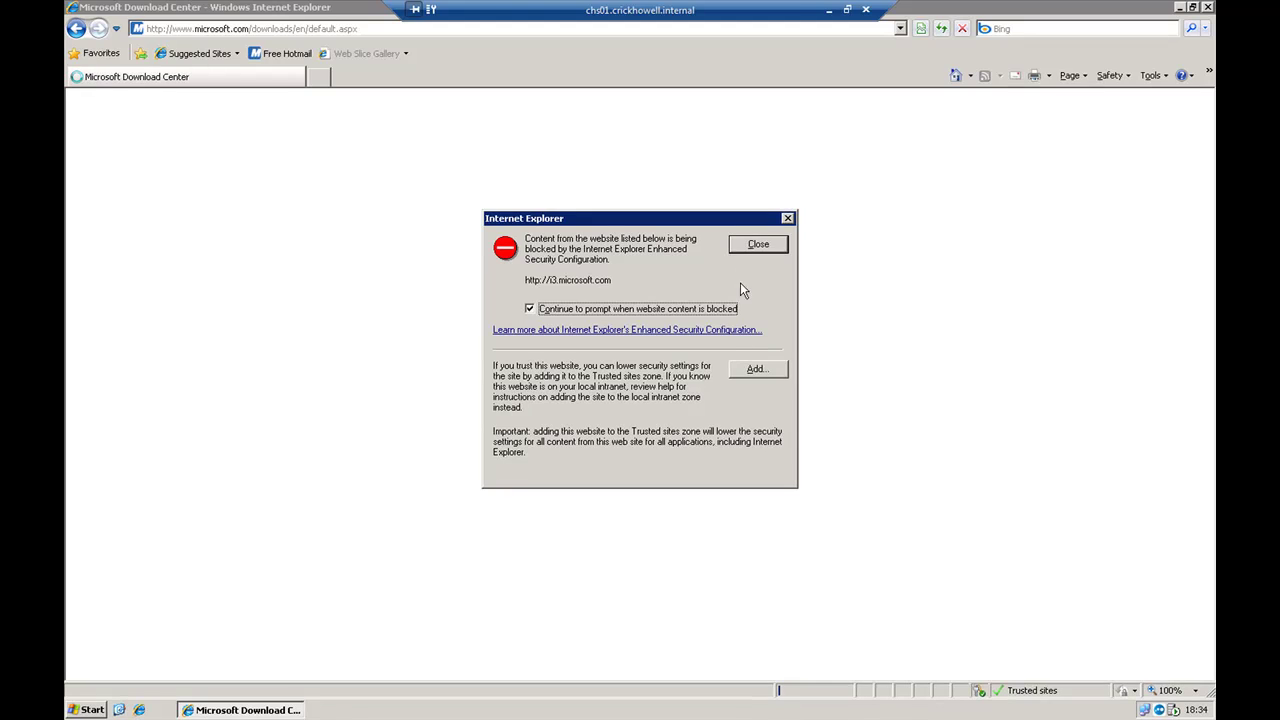
left_click(760, 372)
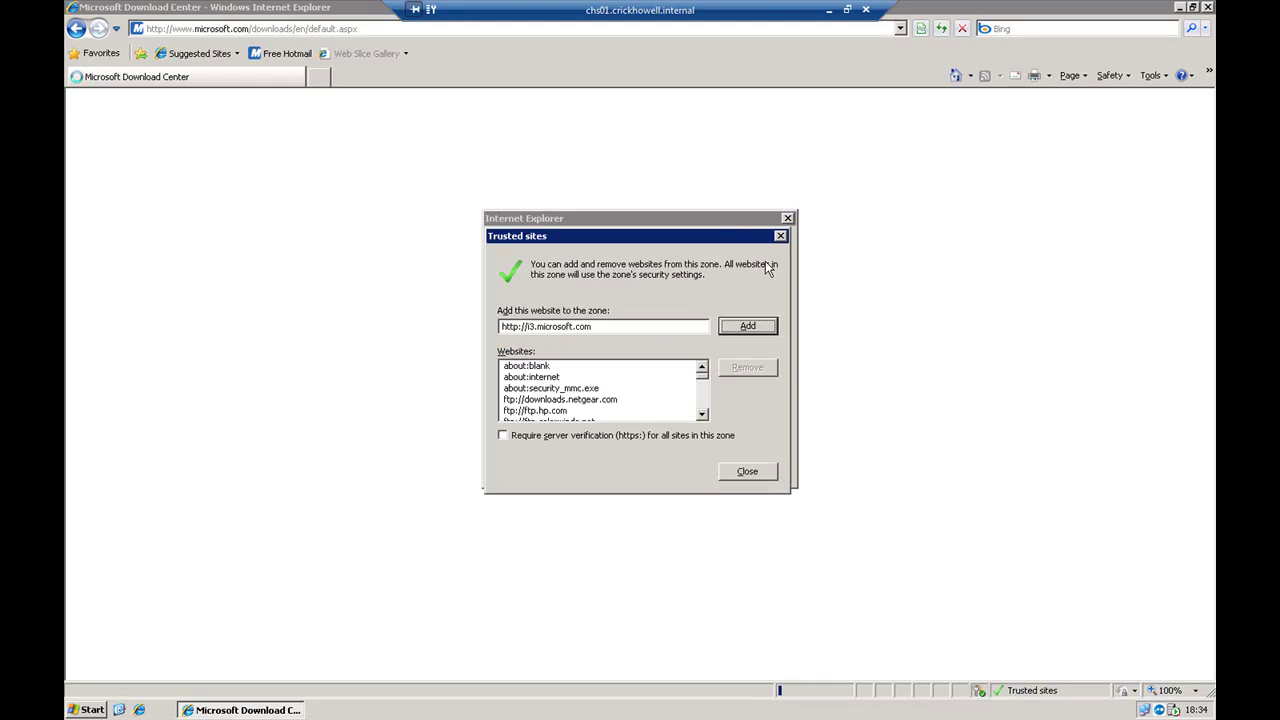
left_click(751, 333)
left_click(772, 477)
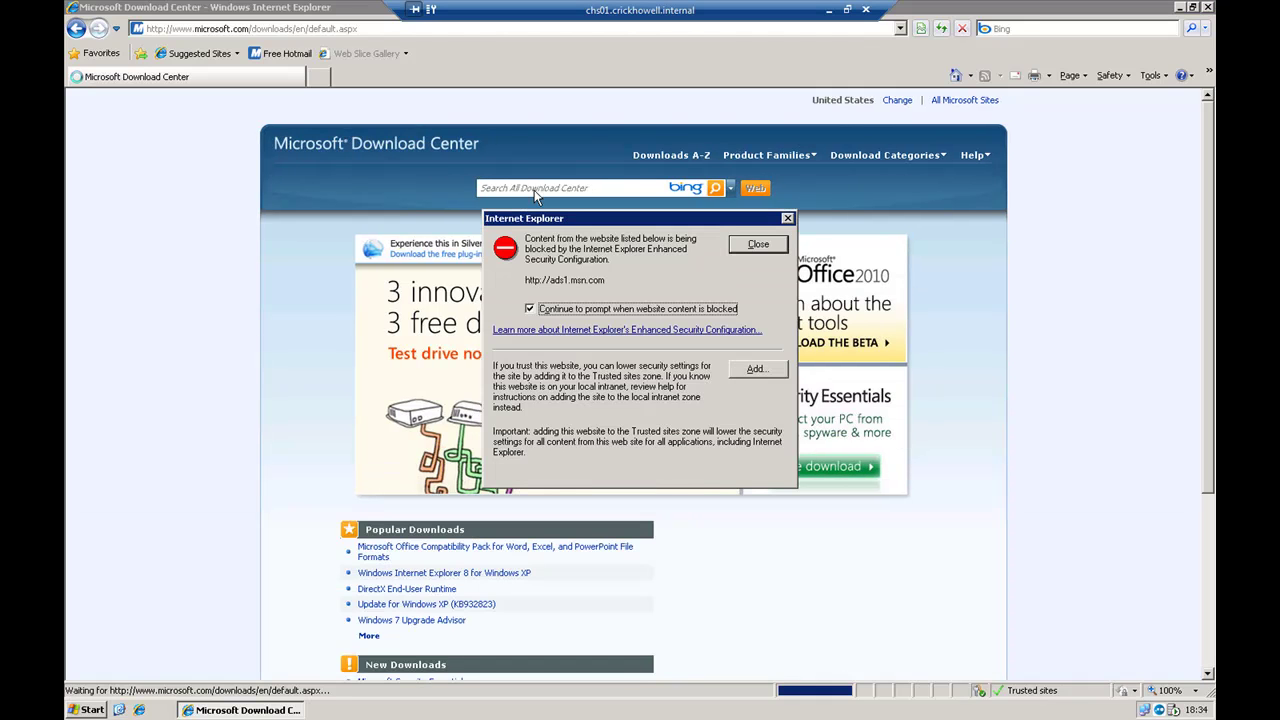
Dismiss the blocked-content prompts and search the Download Center for ".net framework 3.5".
left_click(779, 245)
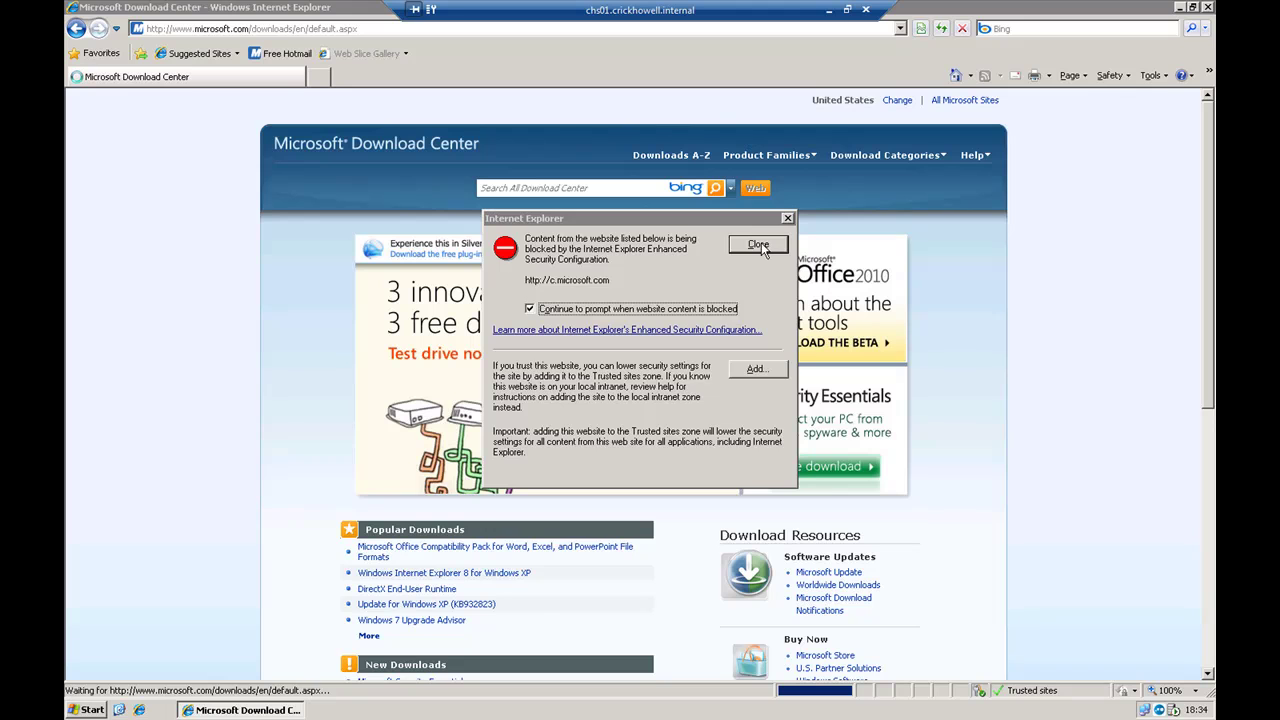
left_click(759, 245)
left_click(633, 193)
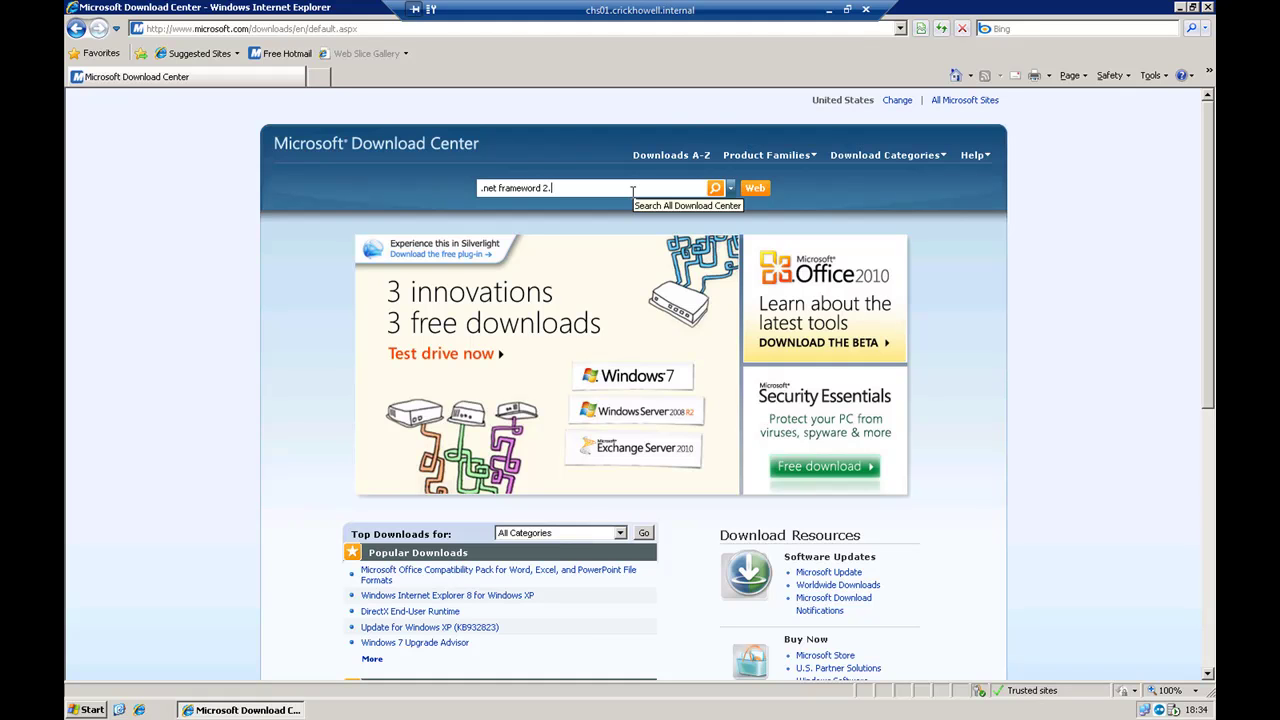
key("Left")
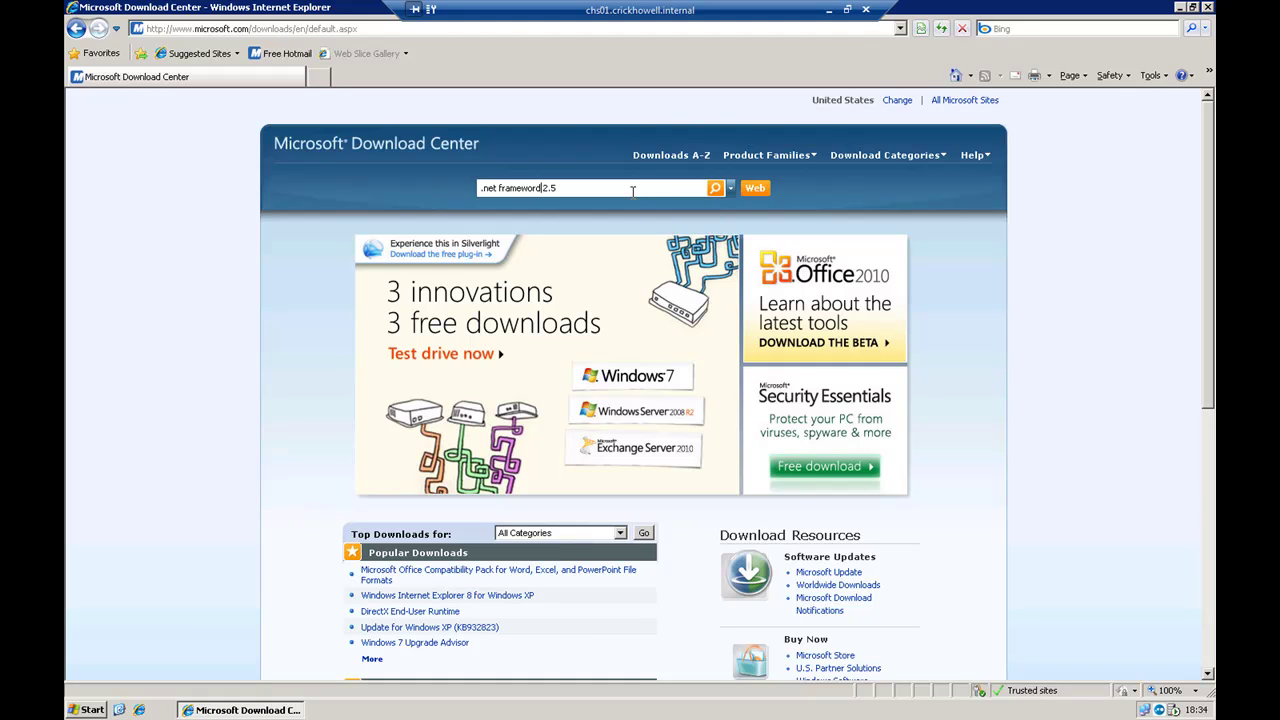
key("Delete")
type("3")
key("Return")
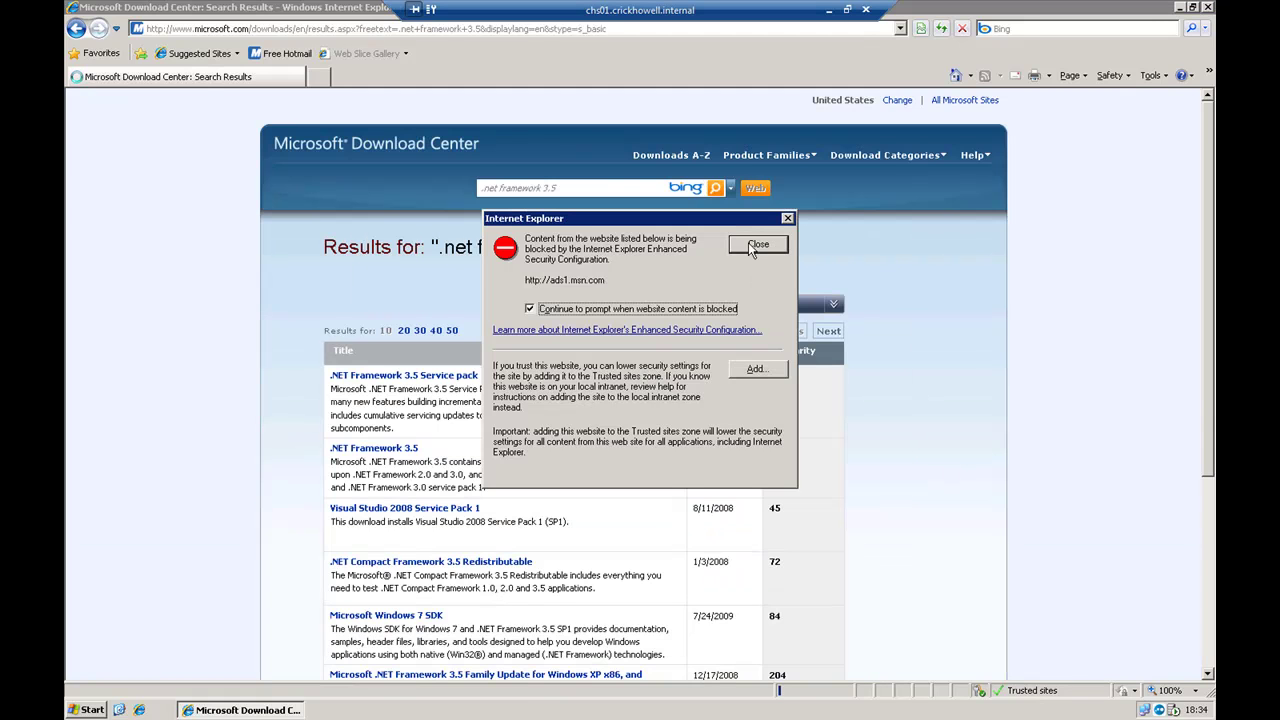
Dismiss the blocked-content prompts and open the .NET Framework 3.5 Service Pack 1 download page.
left_click(748, 250)
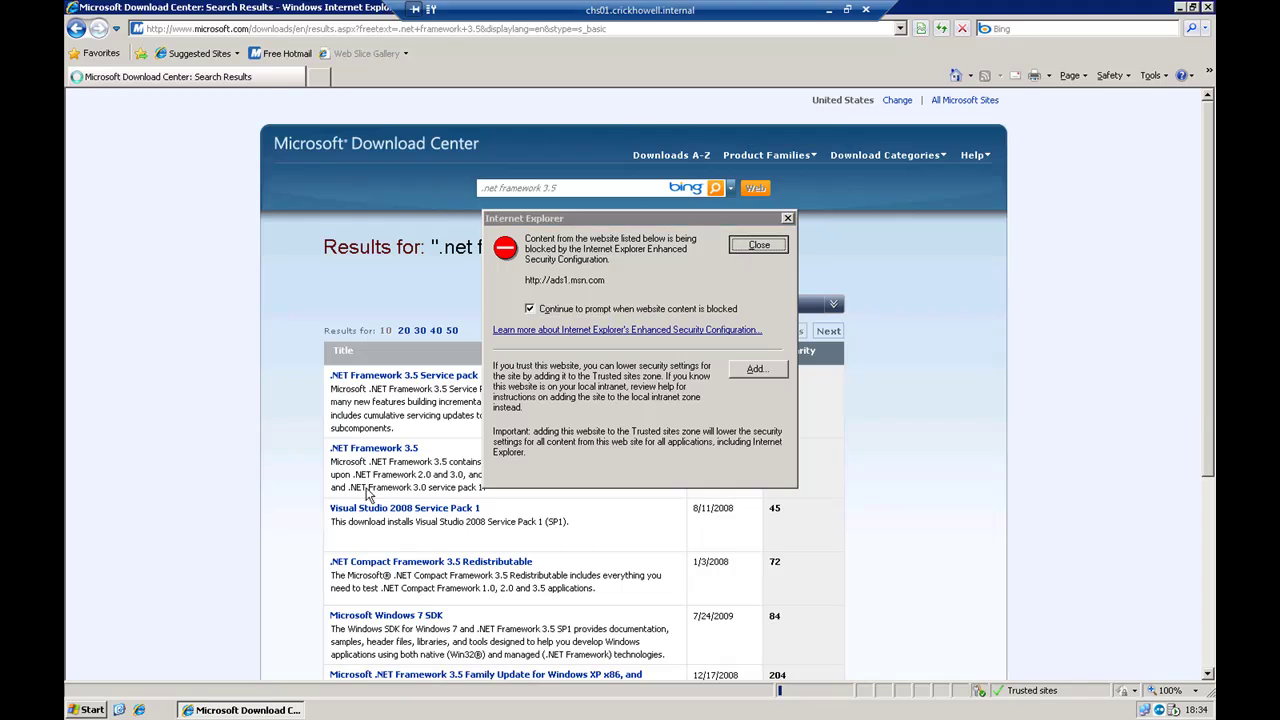
left_click(740, 248)
left_click(424, 378)
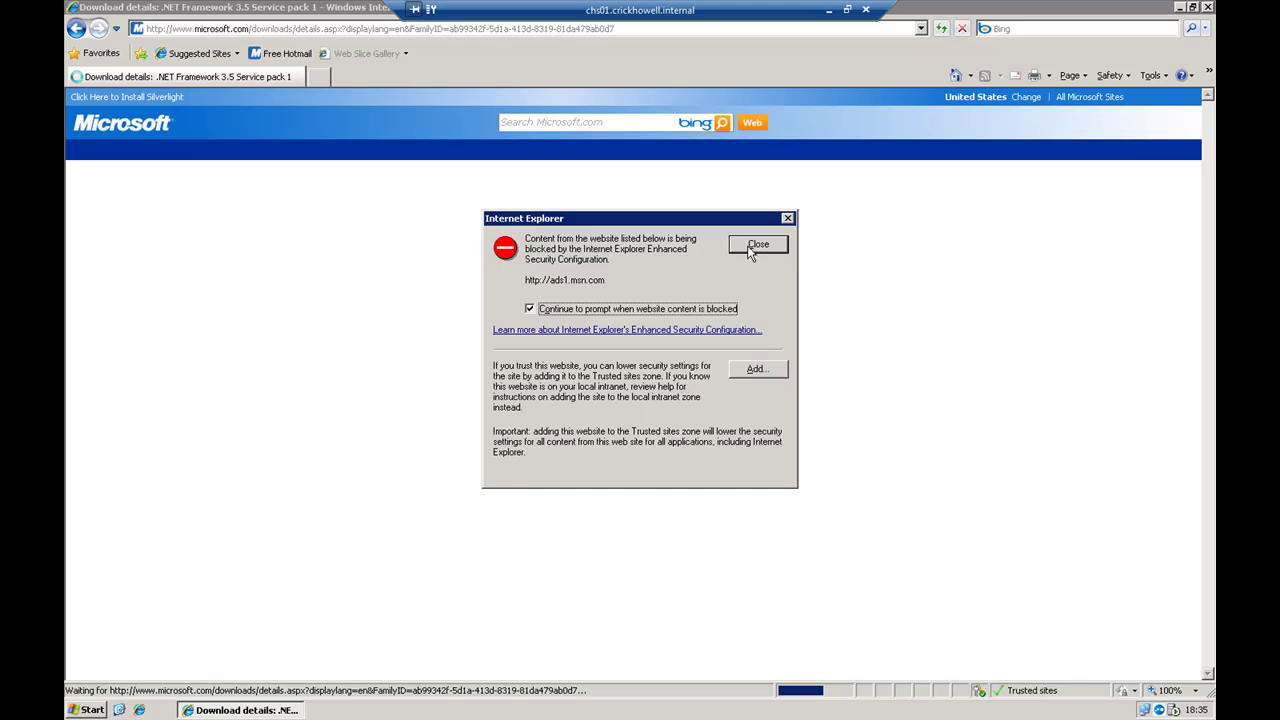
left_click(750, 248)
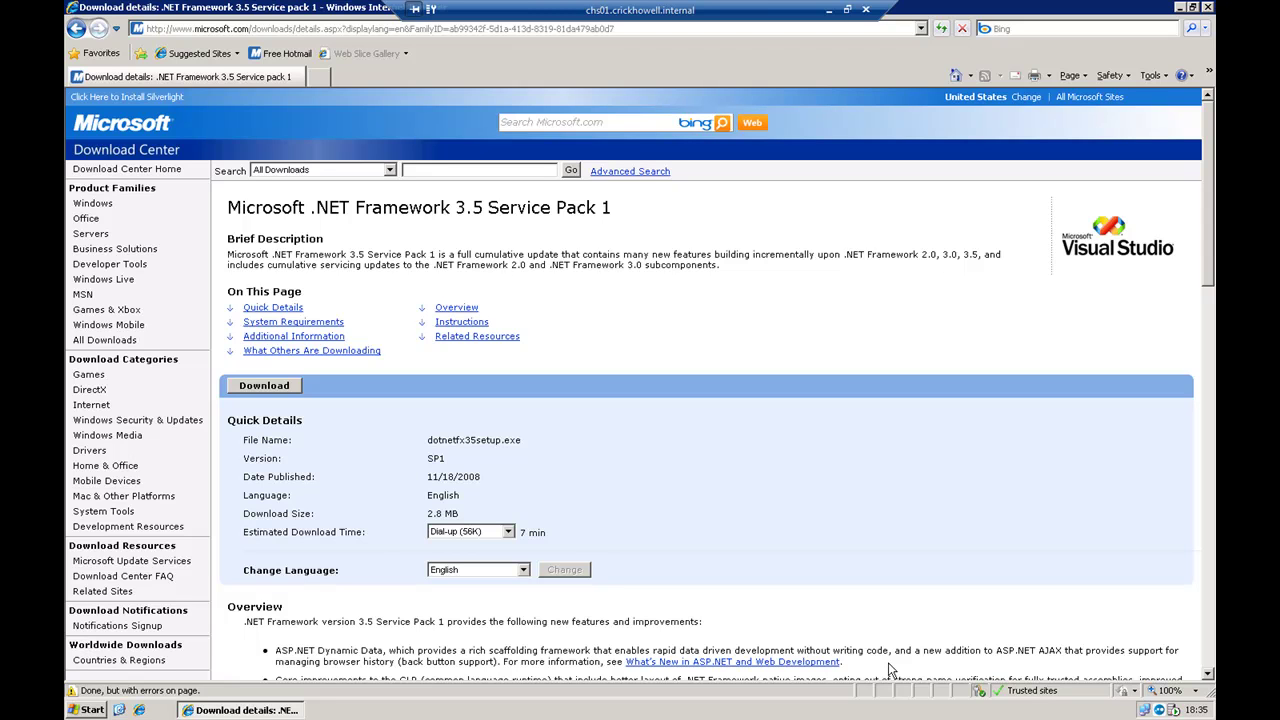
Close the browser and open Internet Information Services (IIS) Manager on the server.
key("alt+space")
key("c")
left_click(89, 705)
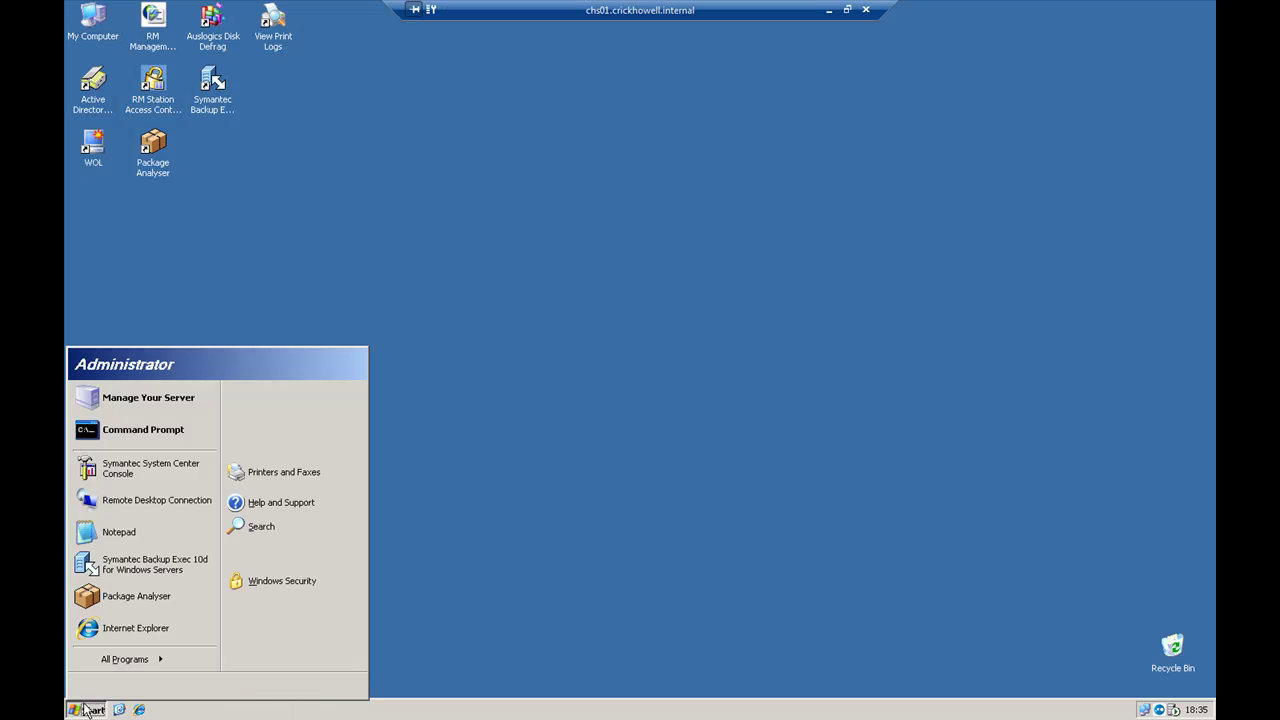
mouse_move(295, 448)
left_click(484, 261)
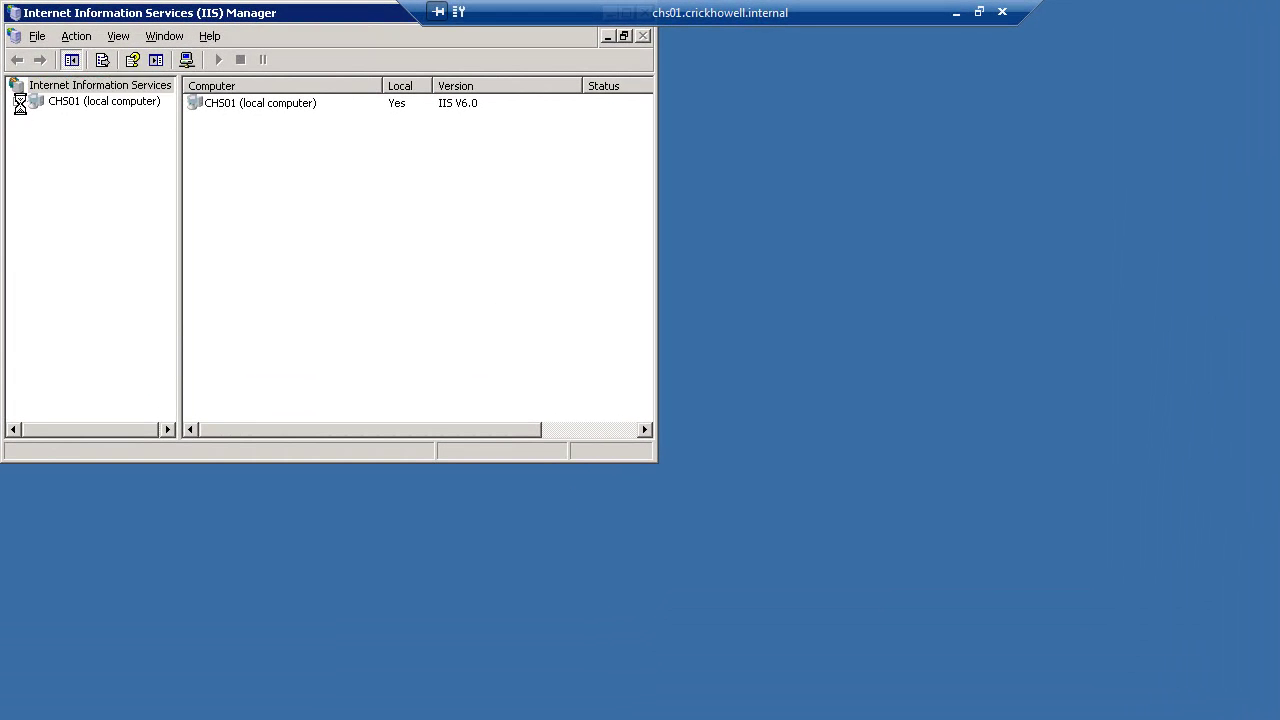
Check the status of ASP.NET v2.0.50727 among CHS01's web service extensions, enlarging the IIS Manager window.
left_click(59, 88)
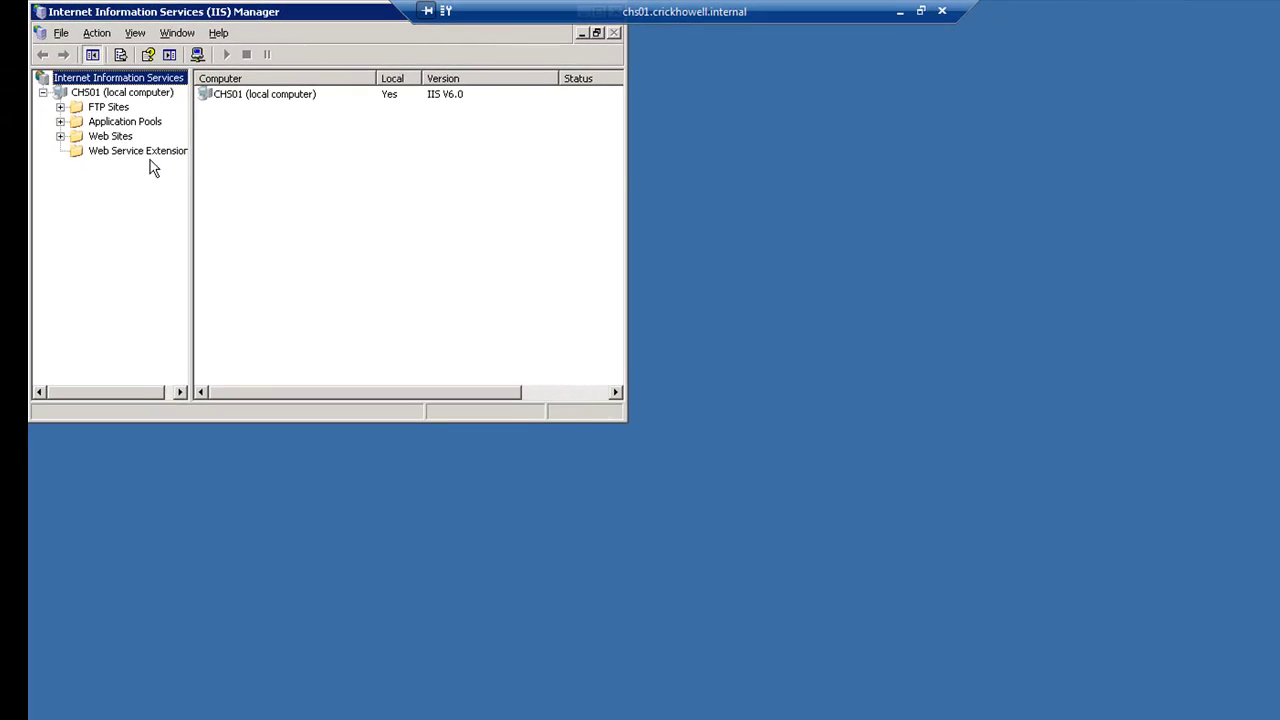
left_click(127, 166)
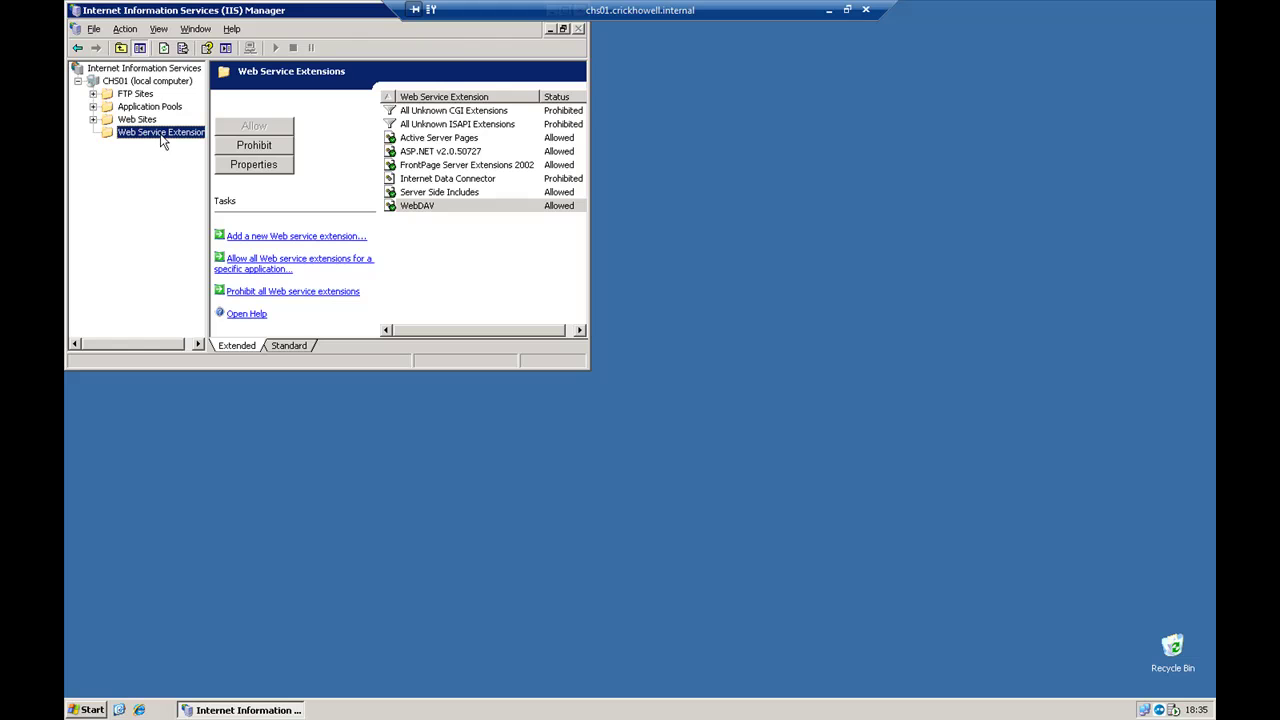
left_click(414, 151)
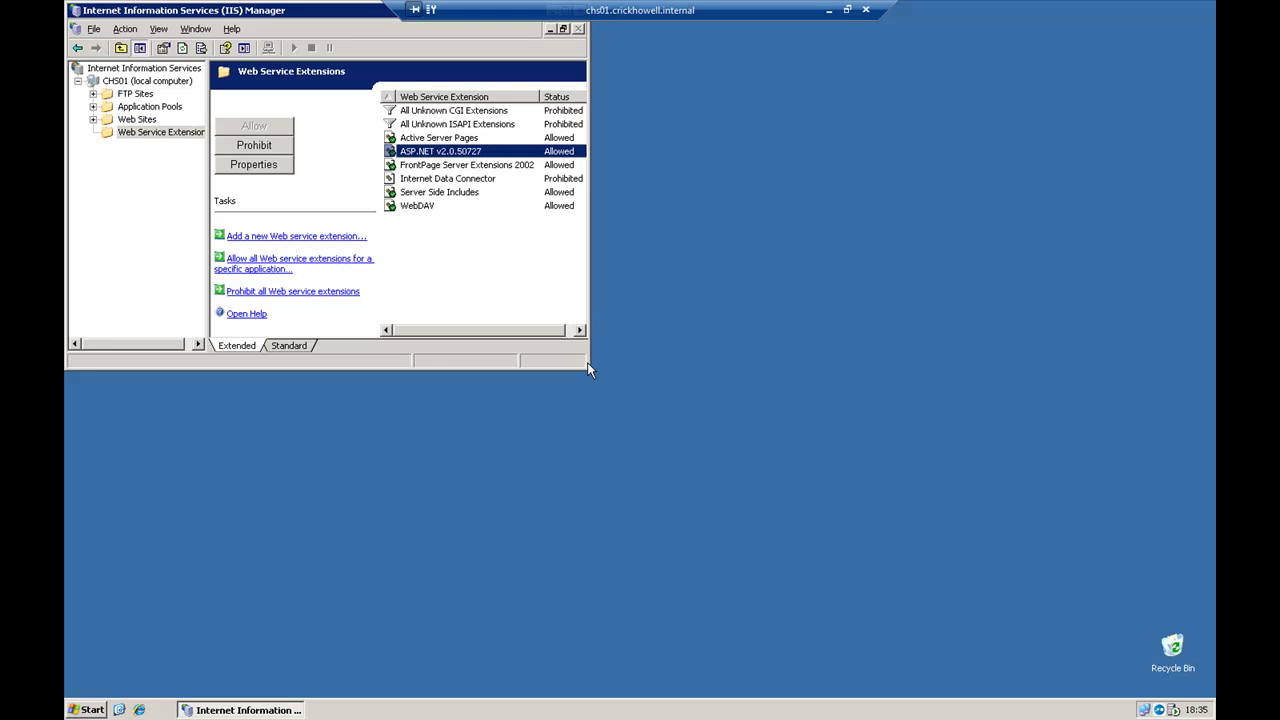
left_click_drag(587, 365, 794, 494)
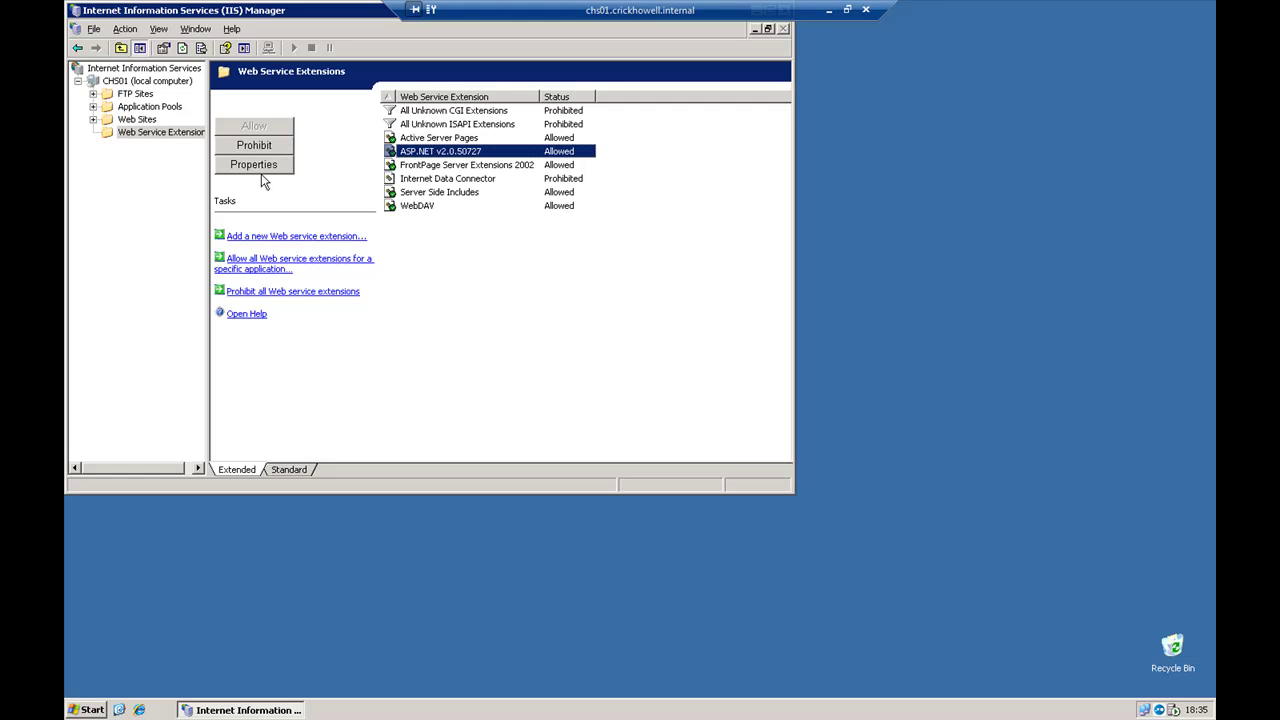
Delete the AppPool #1 application pool.
left_click(93, 106)
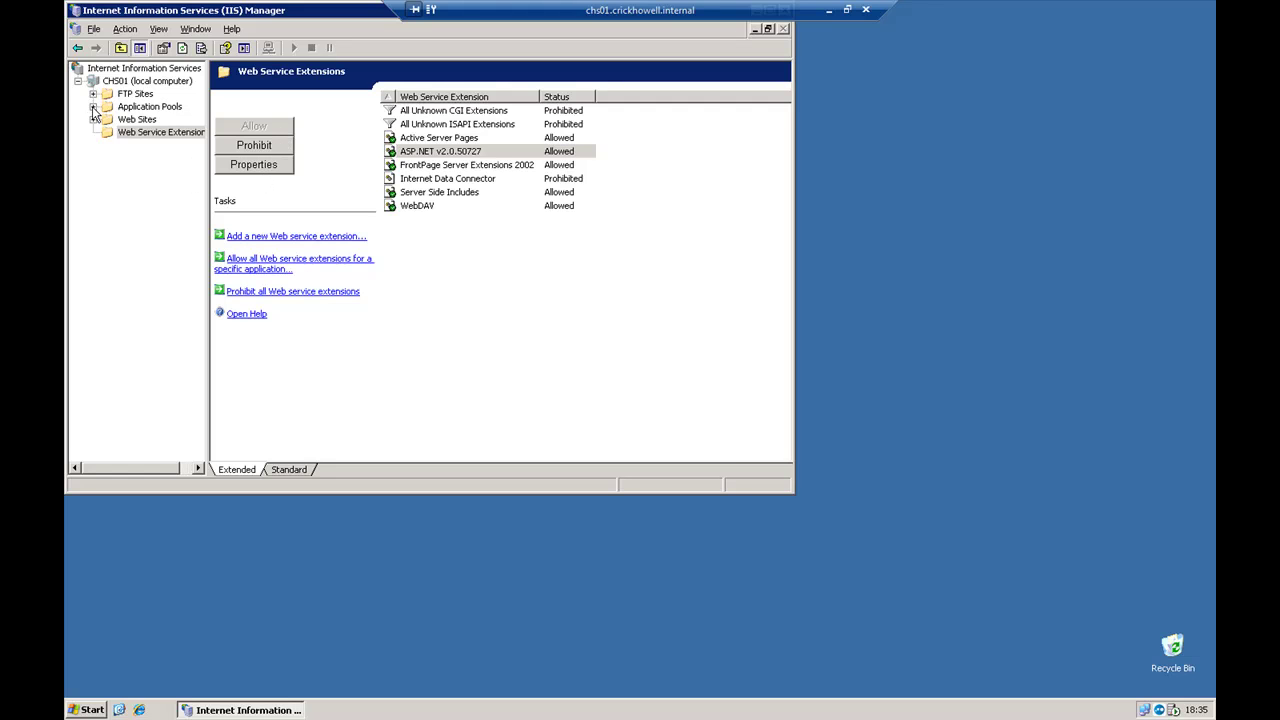
right_click(148, 158)
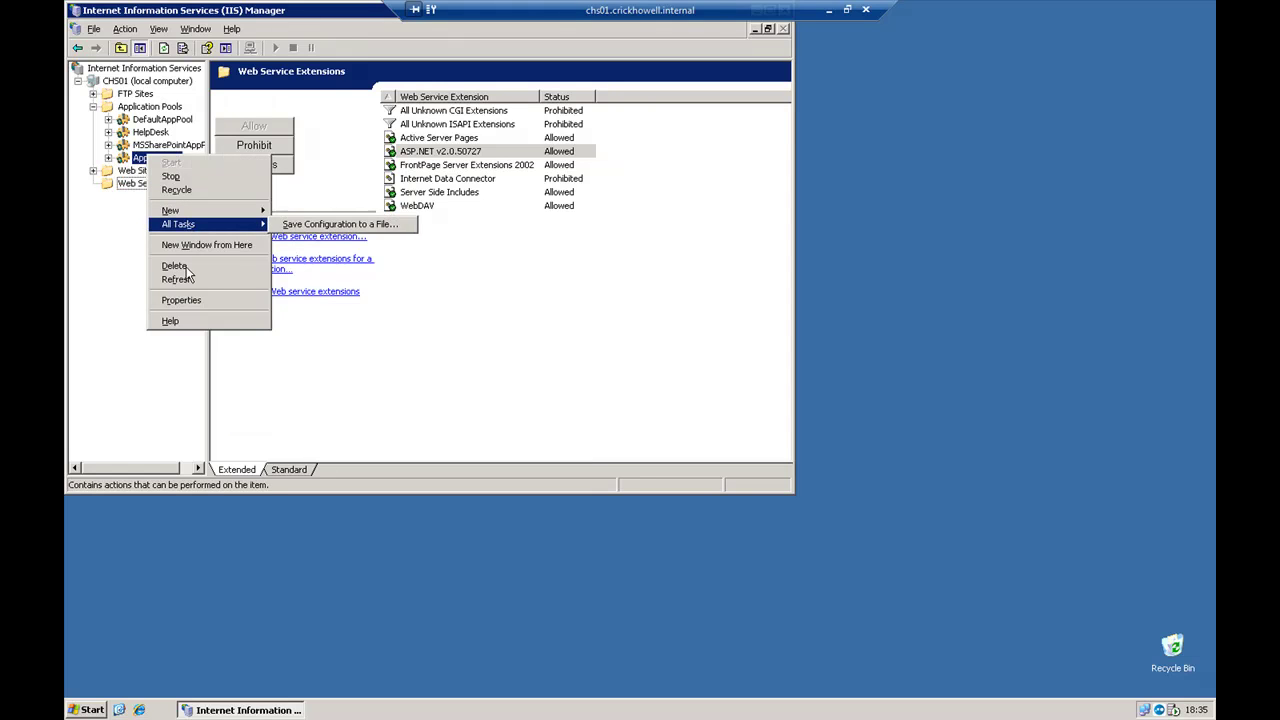
left_click(186, 266)
left_click(610, 393)
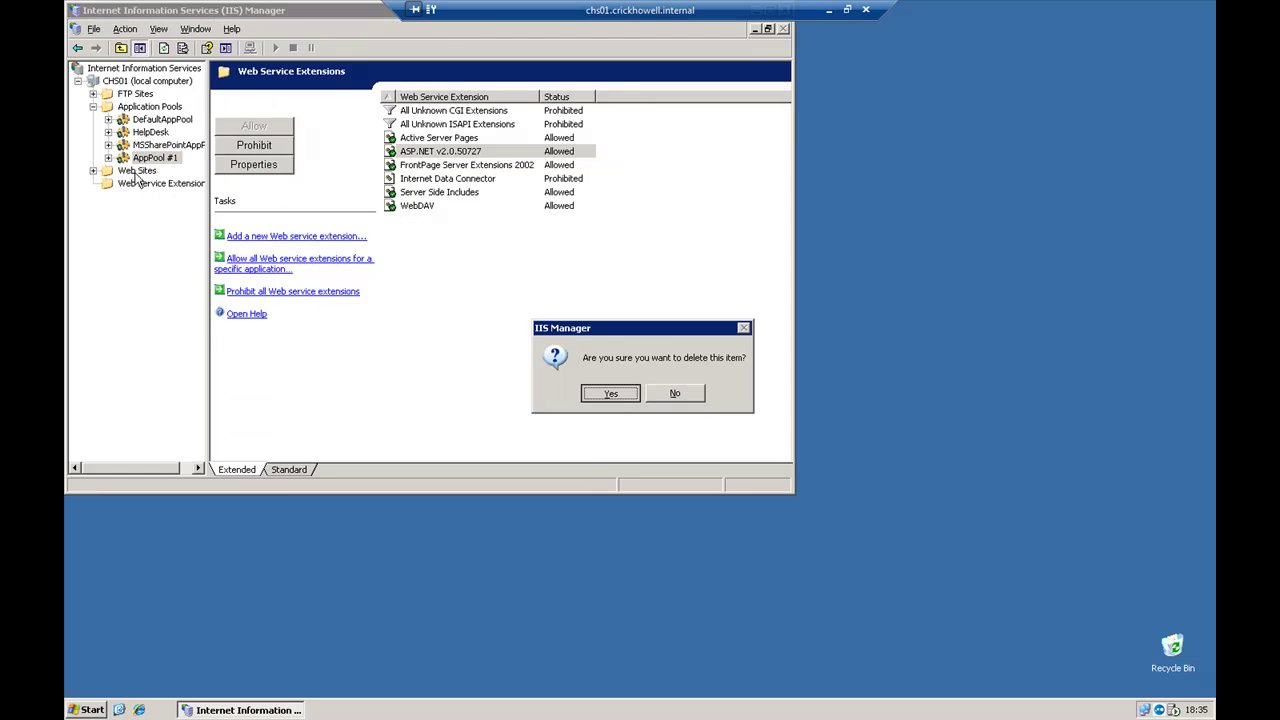
Create an application pool named Extranet using the existing DefaultAppPool as its template.
right_click(135, 107)
mouse_move(145, 114)
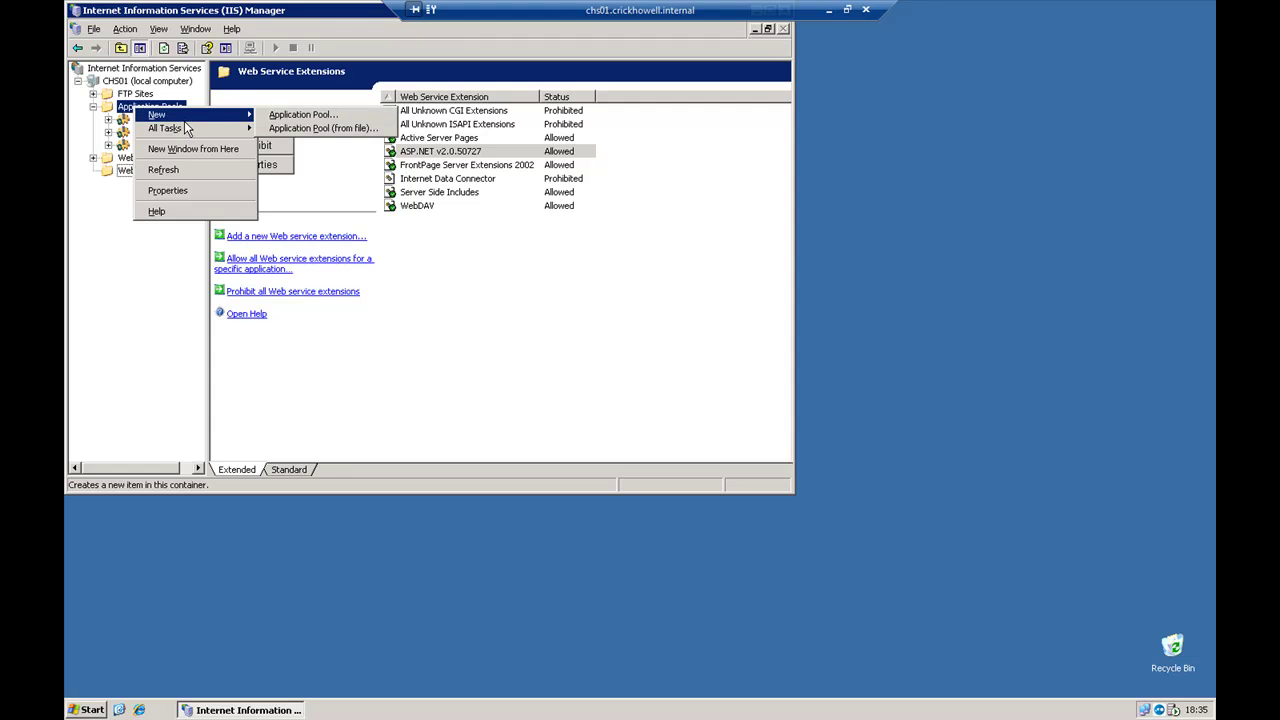
left_click(305, 119)
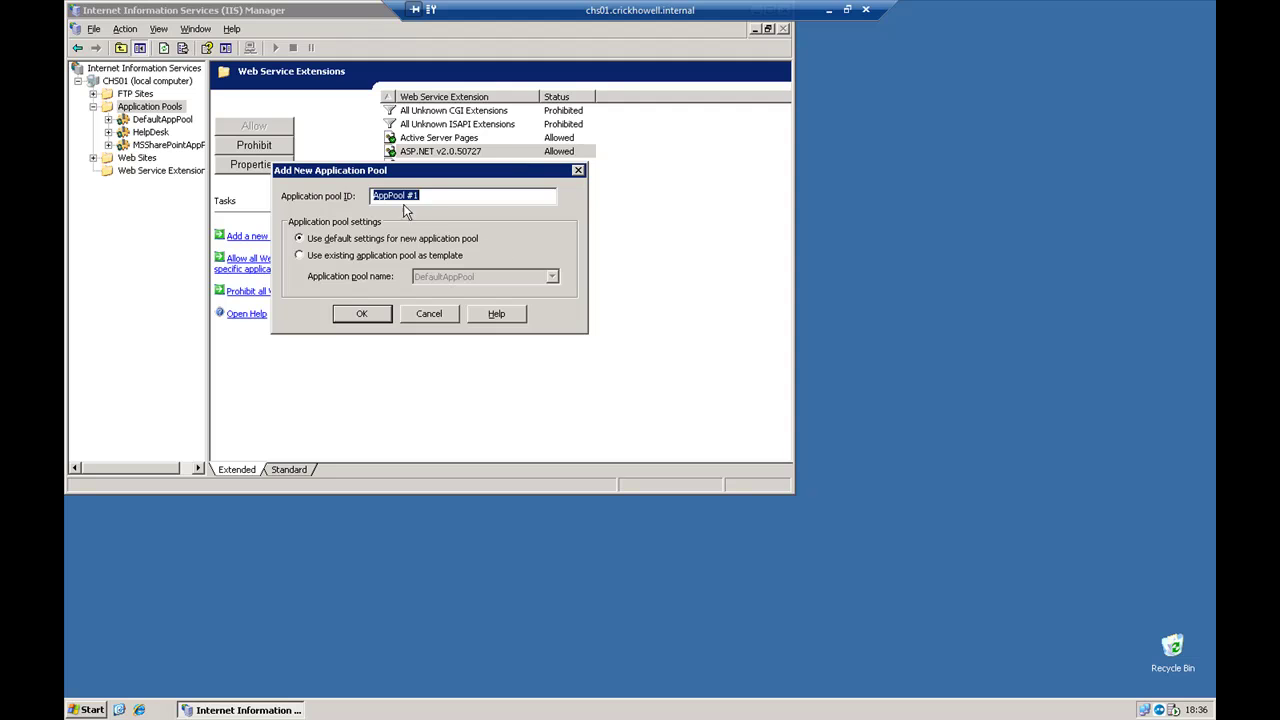
type("Extran")
left_click(356, 256)
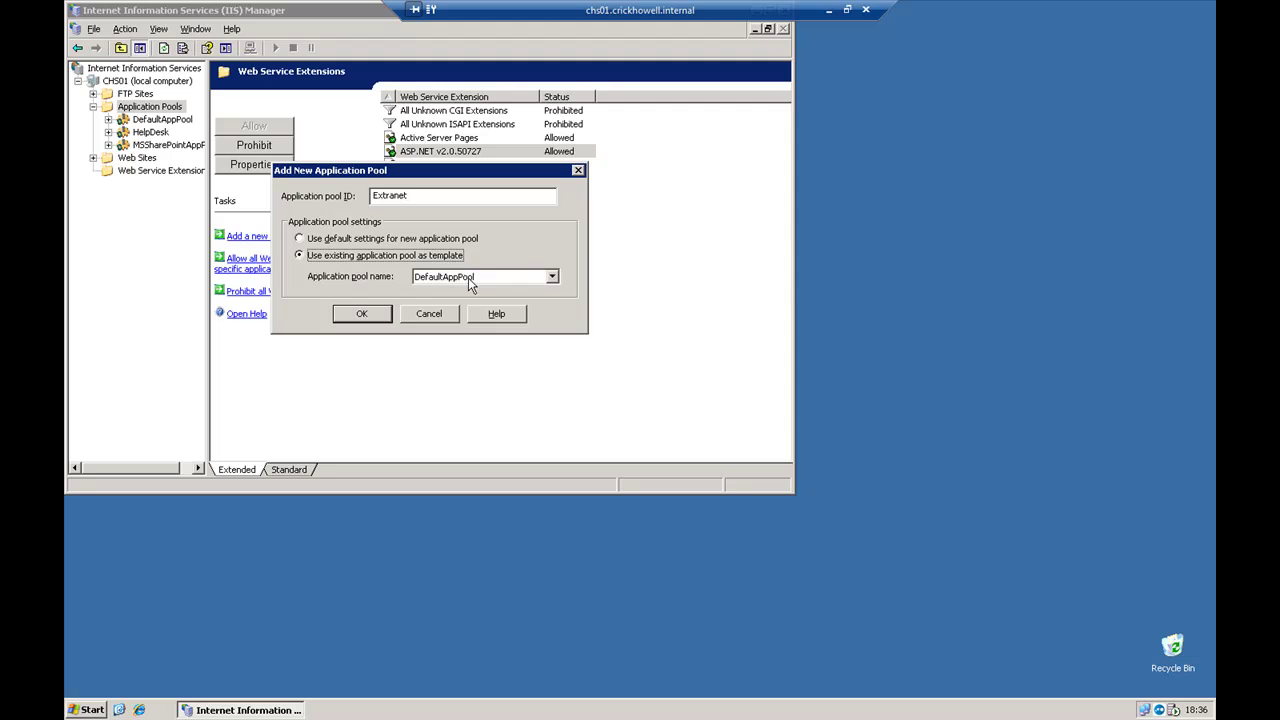
left_click(366, 314)
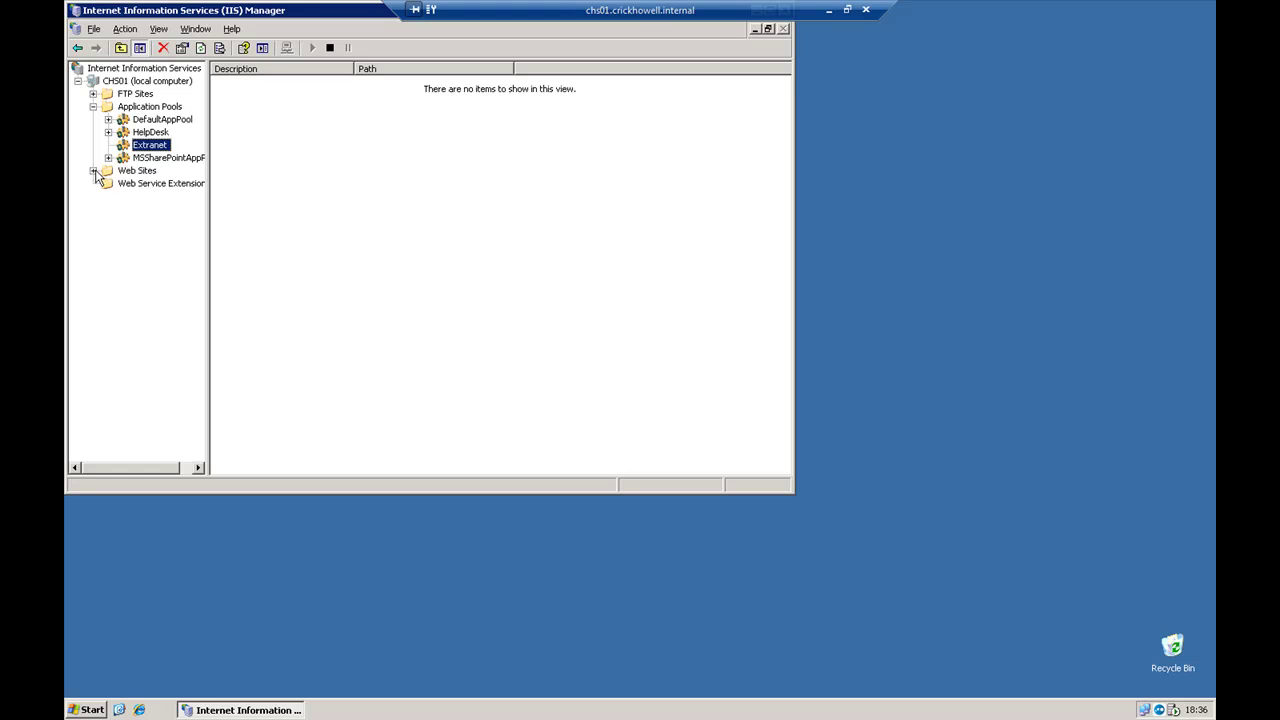
Review the predefined identity accounts in the Extranet application pool's properties, and close them without changes.
right_click(140, 145)
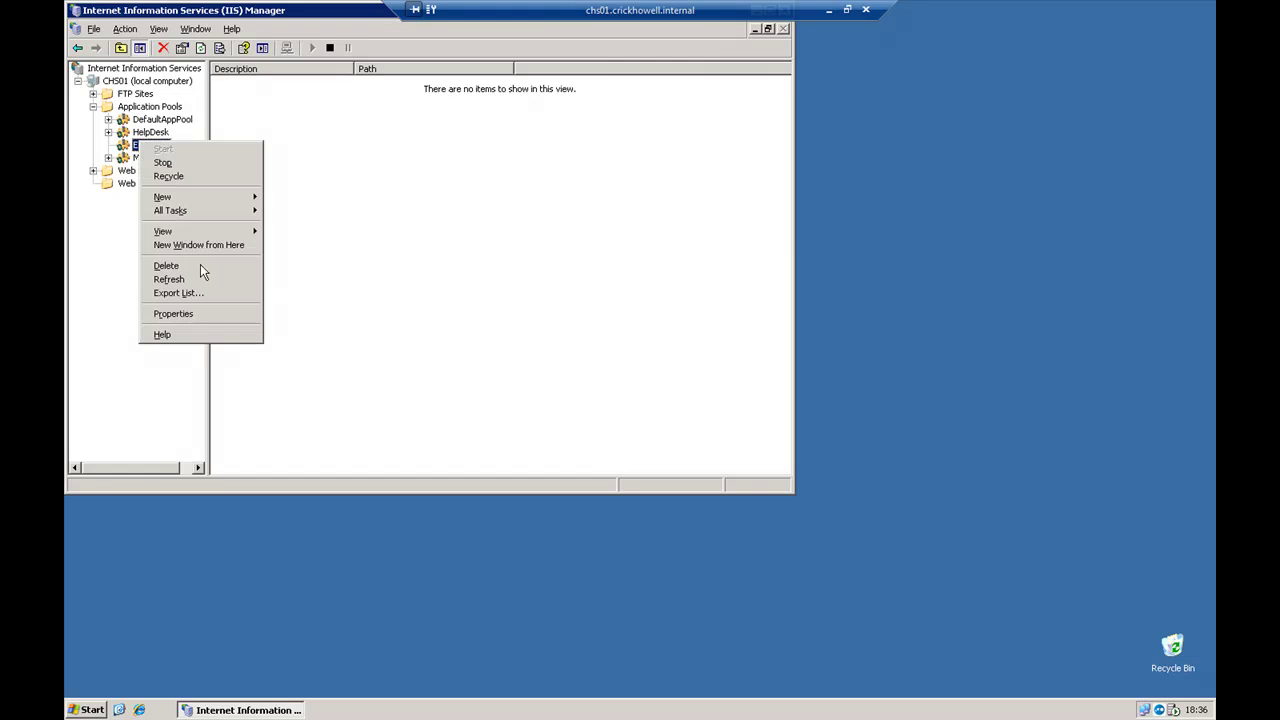
left_click(190, 316)
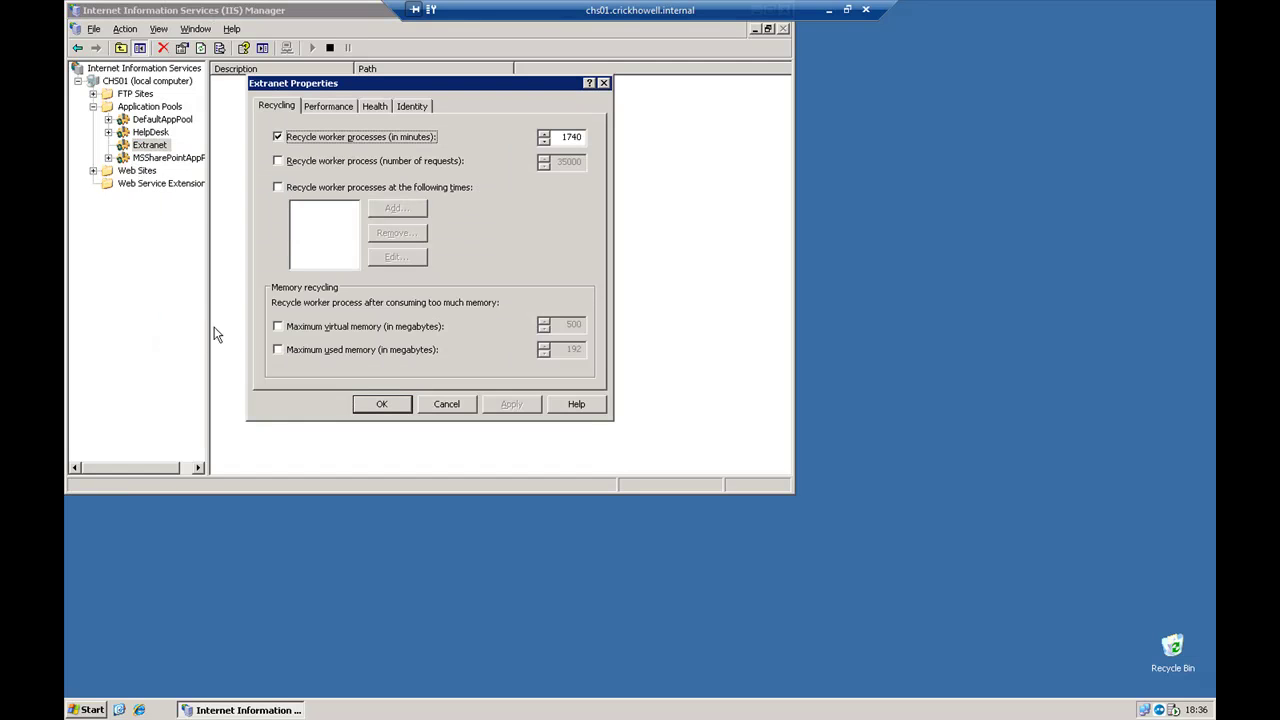
left_click(414, 106)
left_click(435, 168)
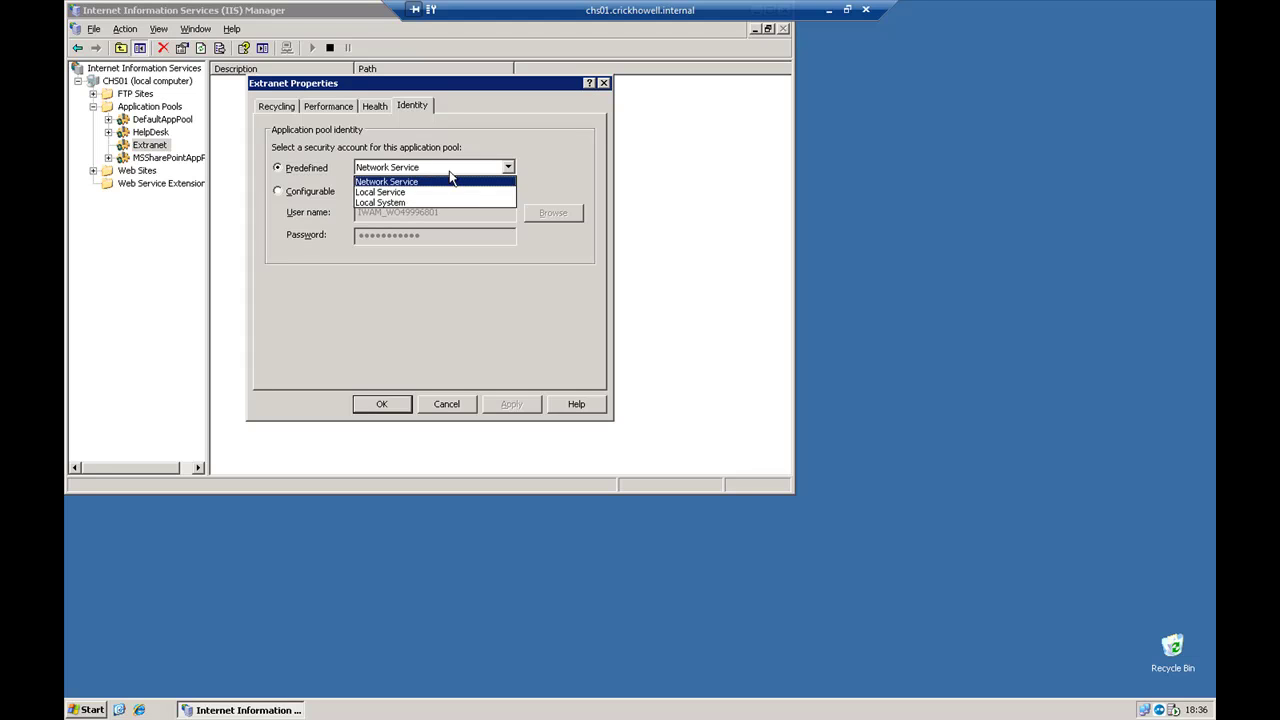
left_click(435, 177)
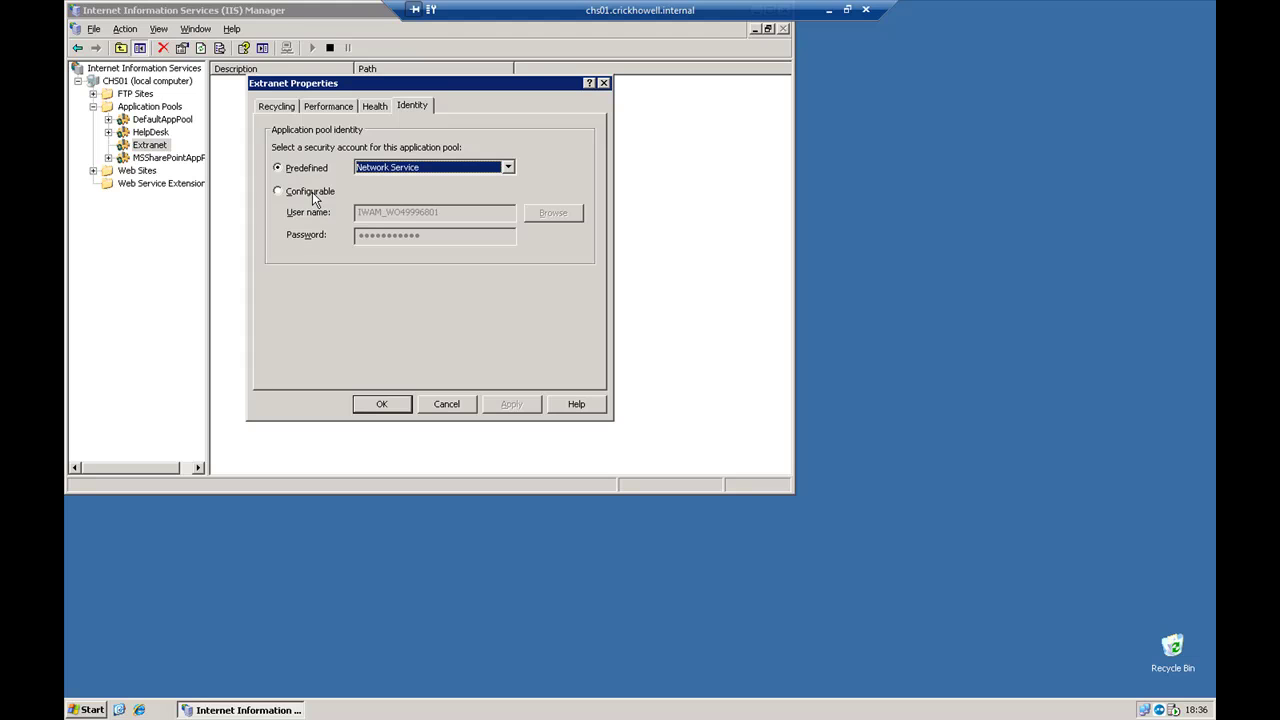
left_click(472, 405)
Collapse the application pools and list the web sites hosted on CHS01.
left_click(93, 106)
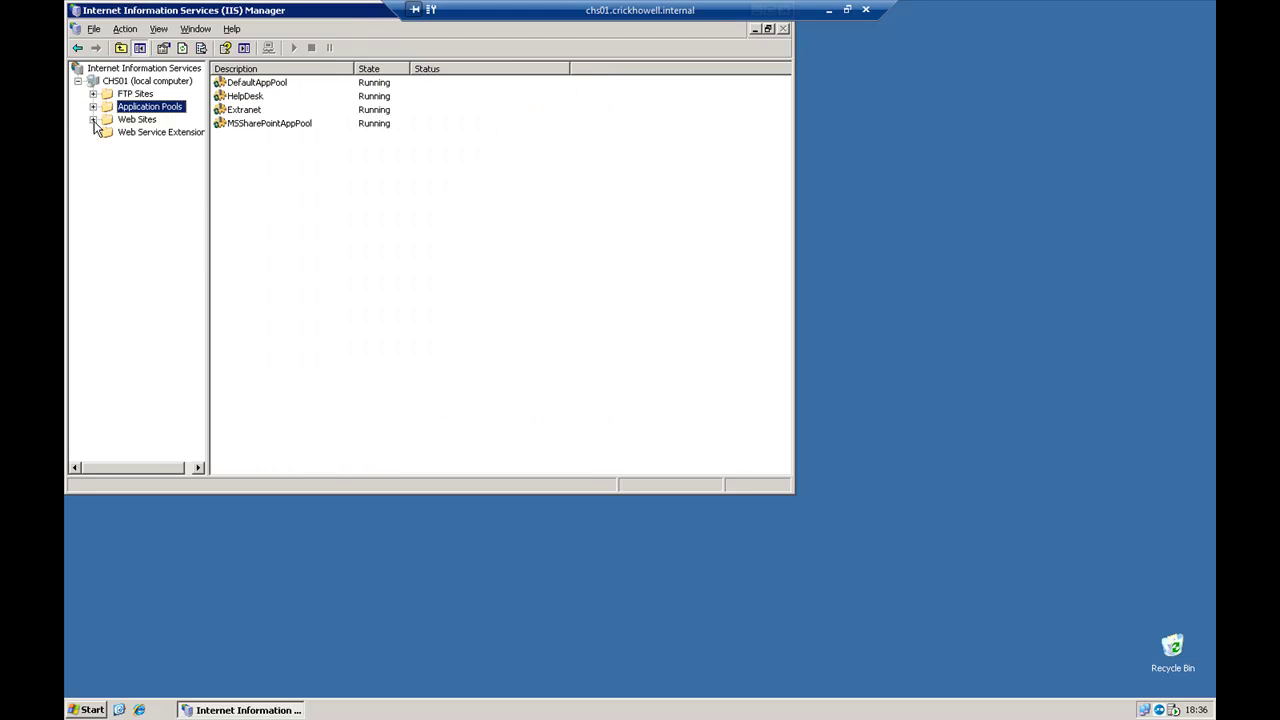
left_click(93, 119)
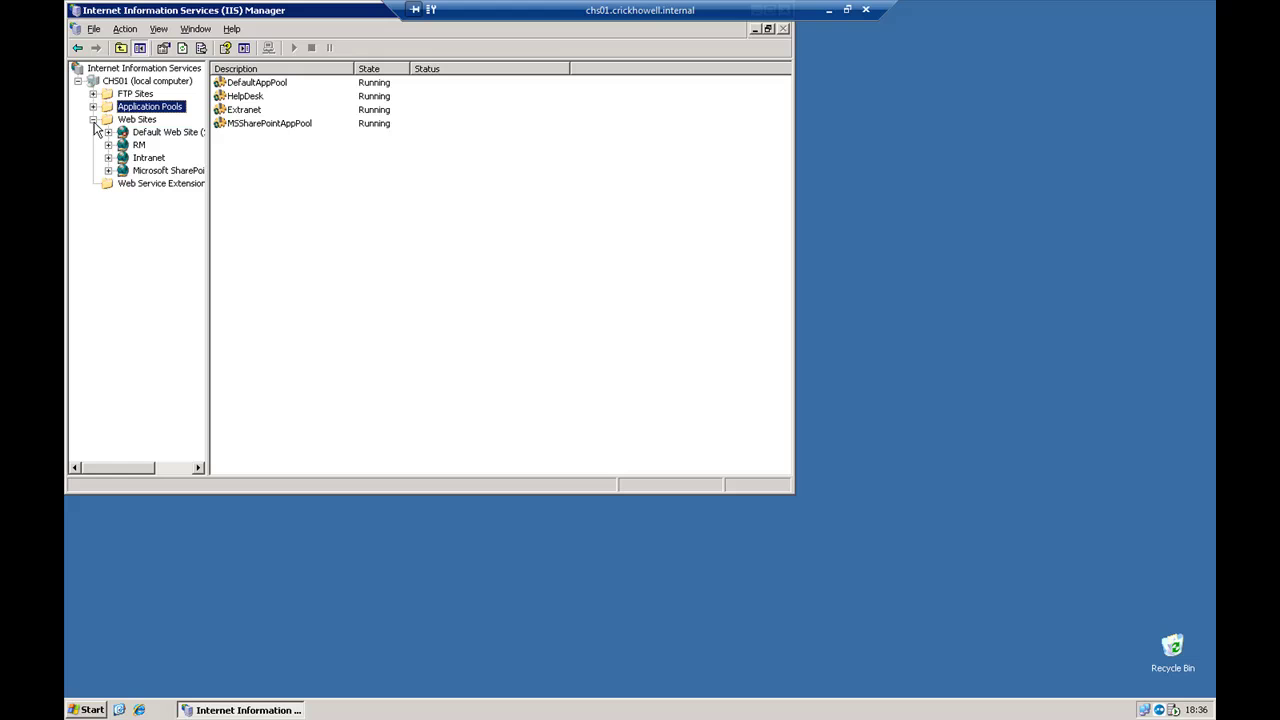
Switch to Internet Explorer, open chsextranet.codeplex.com and view the project's release downloads, then return to IIS Manager.
left_click(139, 709)
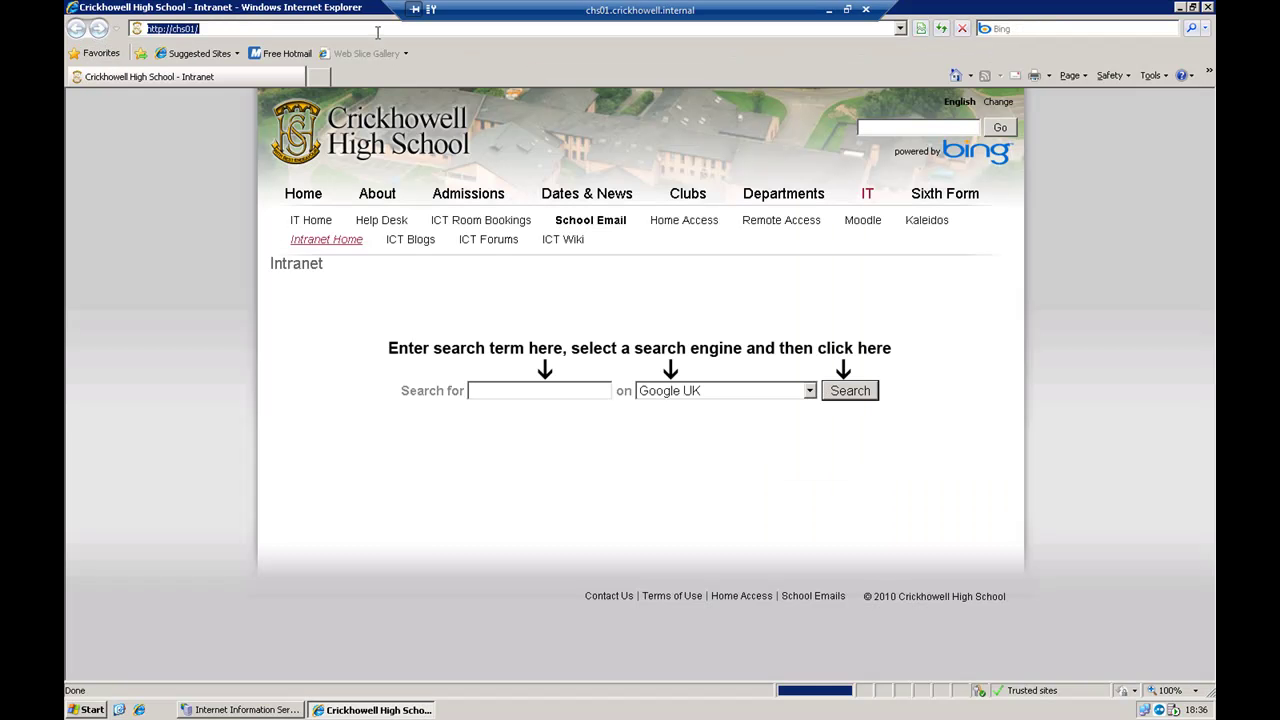
left_click(380, 28)
type("chs")
key("Down")
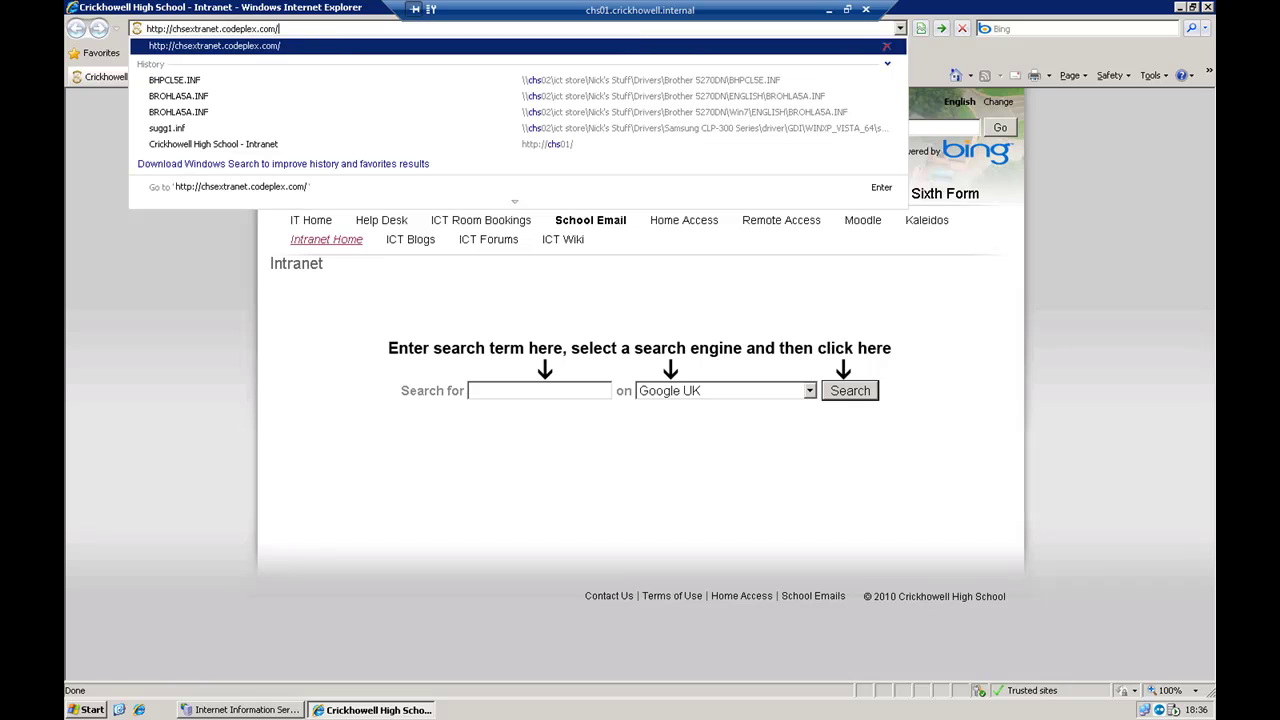
key("Return")
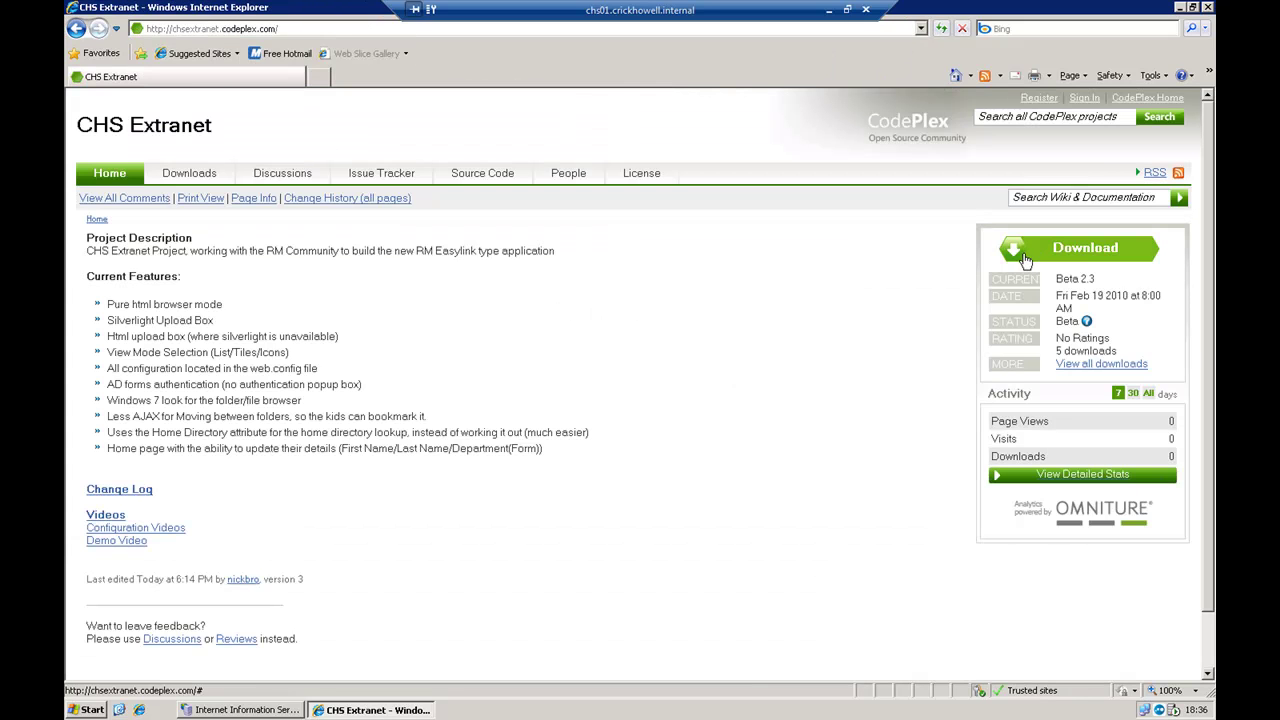
left_click(1098, 366)
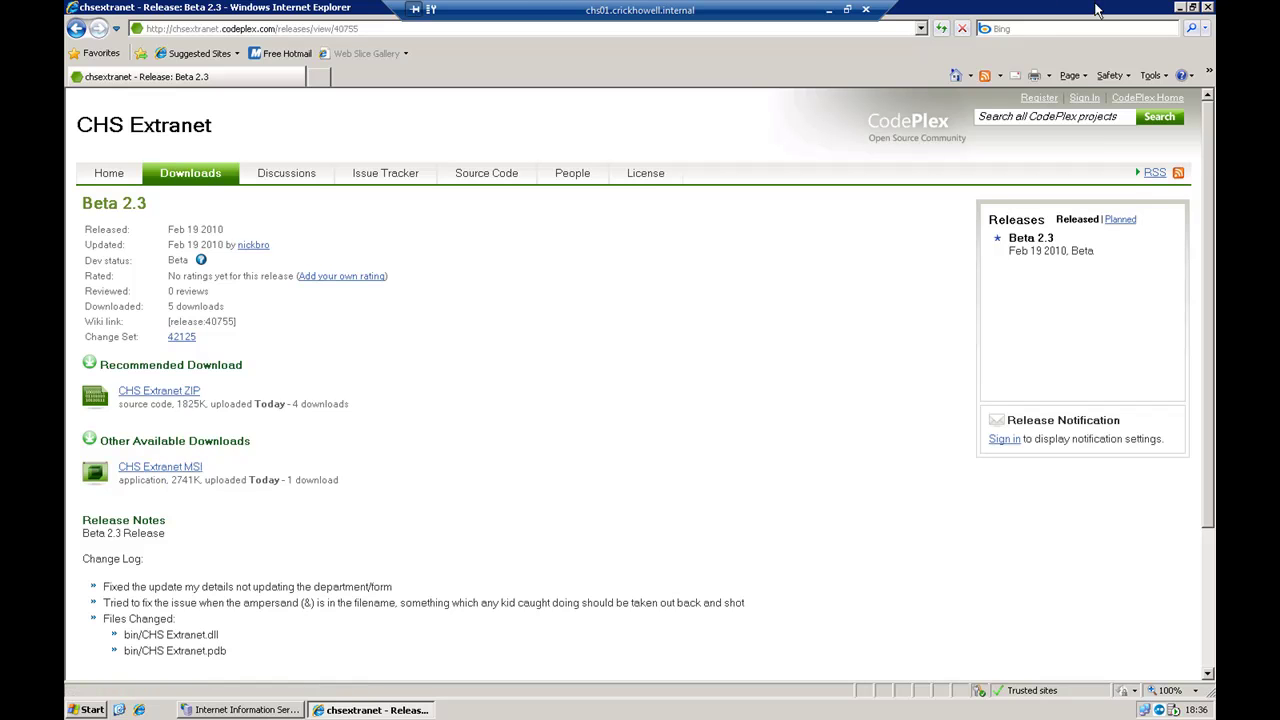
left_click(1183, 10)
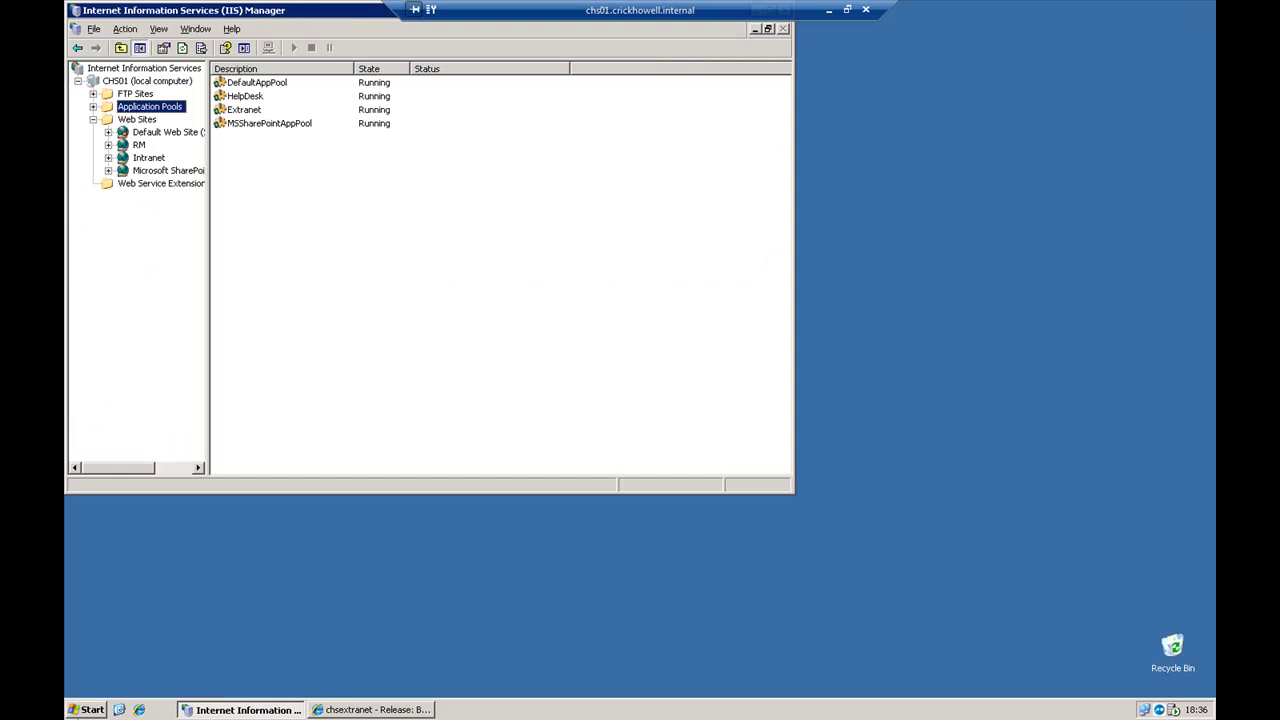
Open the CHS Extranet-Beta2.zip archive in the D:\temp folder.
left_click(90, 710)
left_click(262, 551)
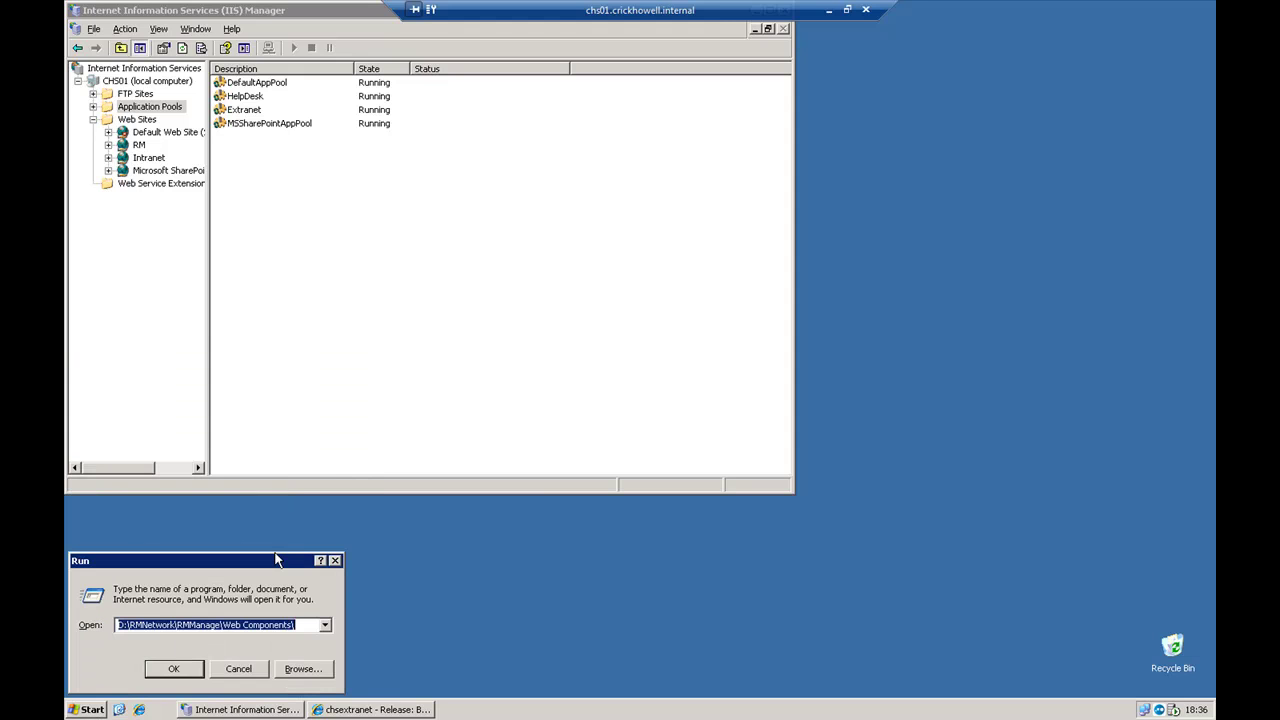
type("D:\temp")
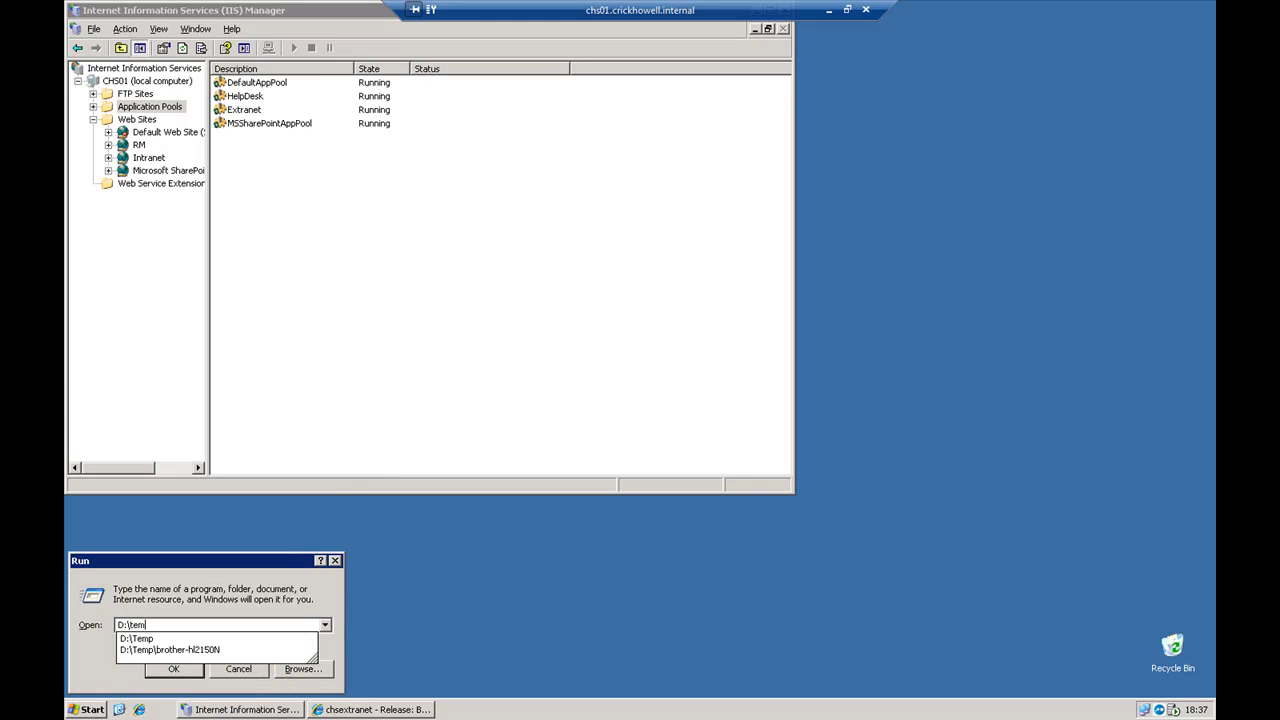
key("Return")
double_click(206, 226)
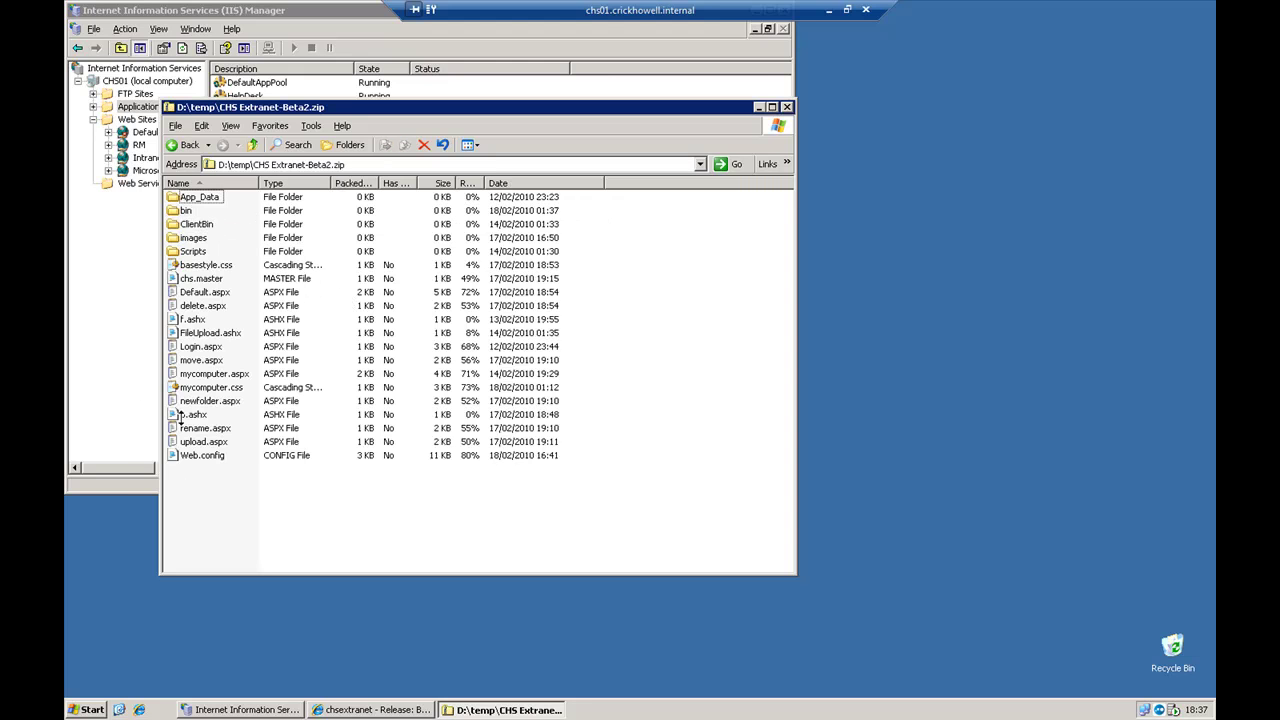
Open the D:\RMNetwork\RMManage\Web Components folder in another window and select its Extranet folder.
left_click(90, 709)
left_click(302, 553)
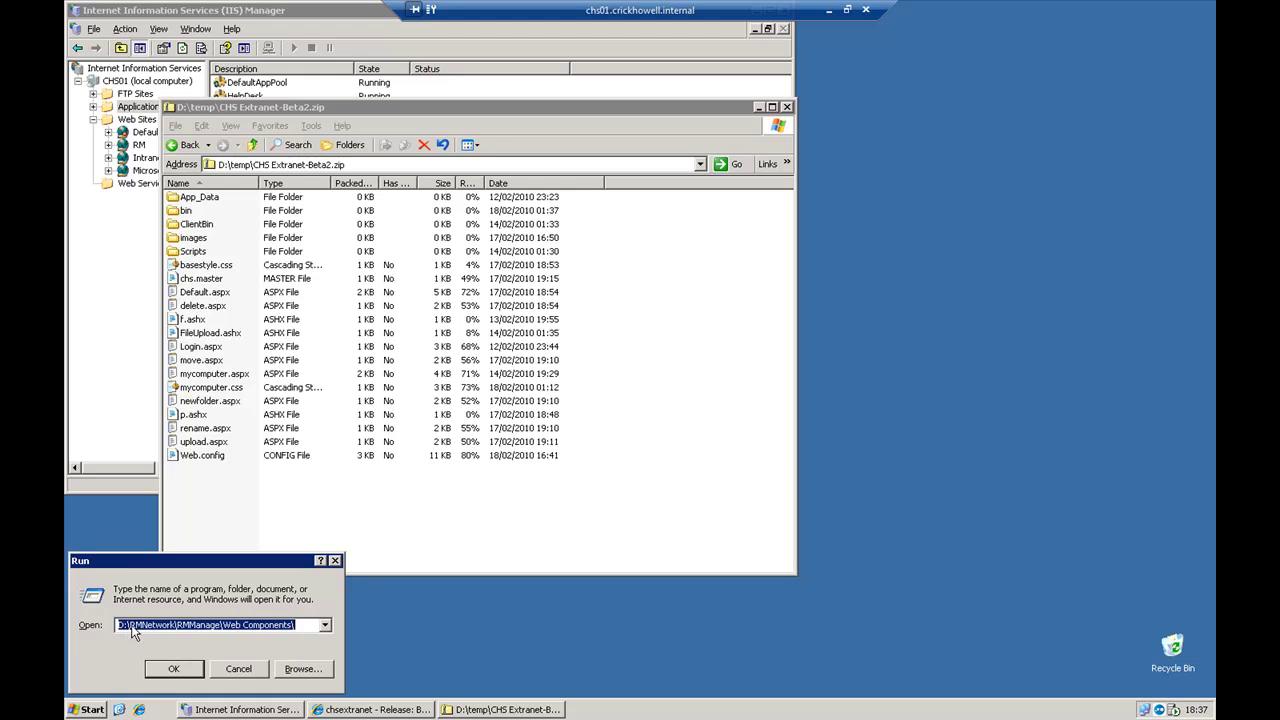
left_click(188, 674)
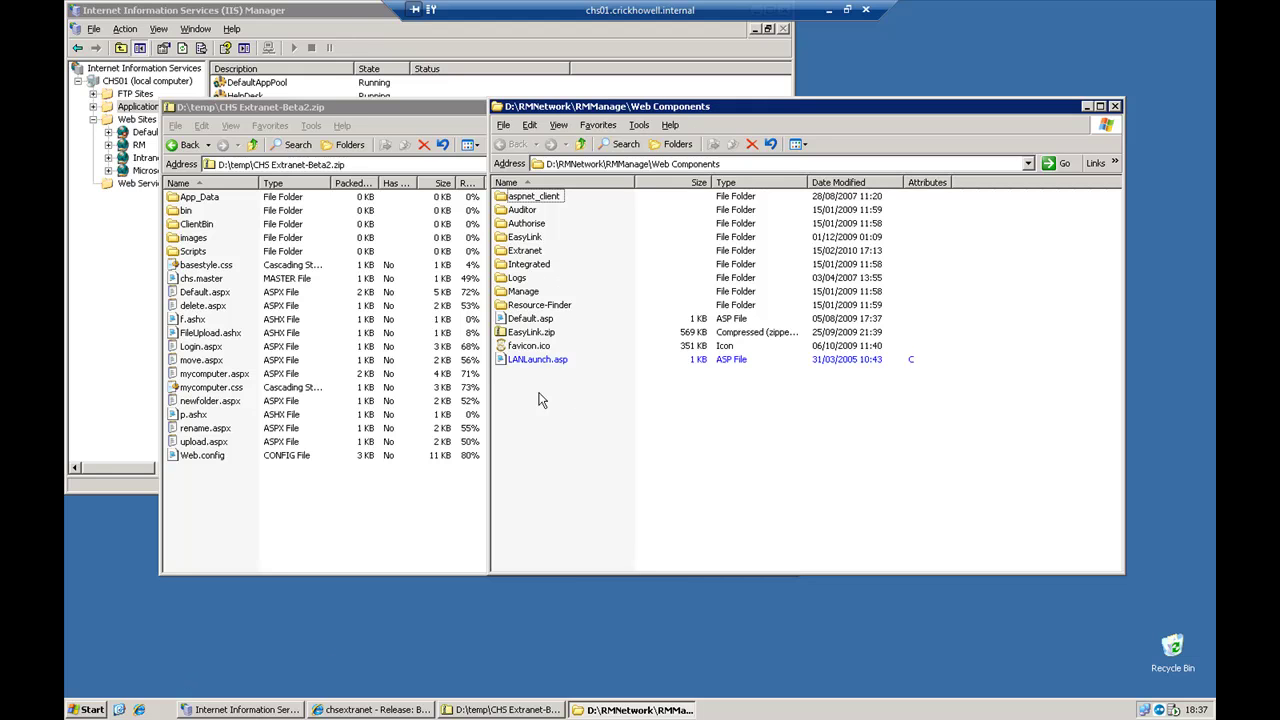
left_click(522, 252)
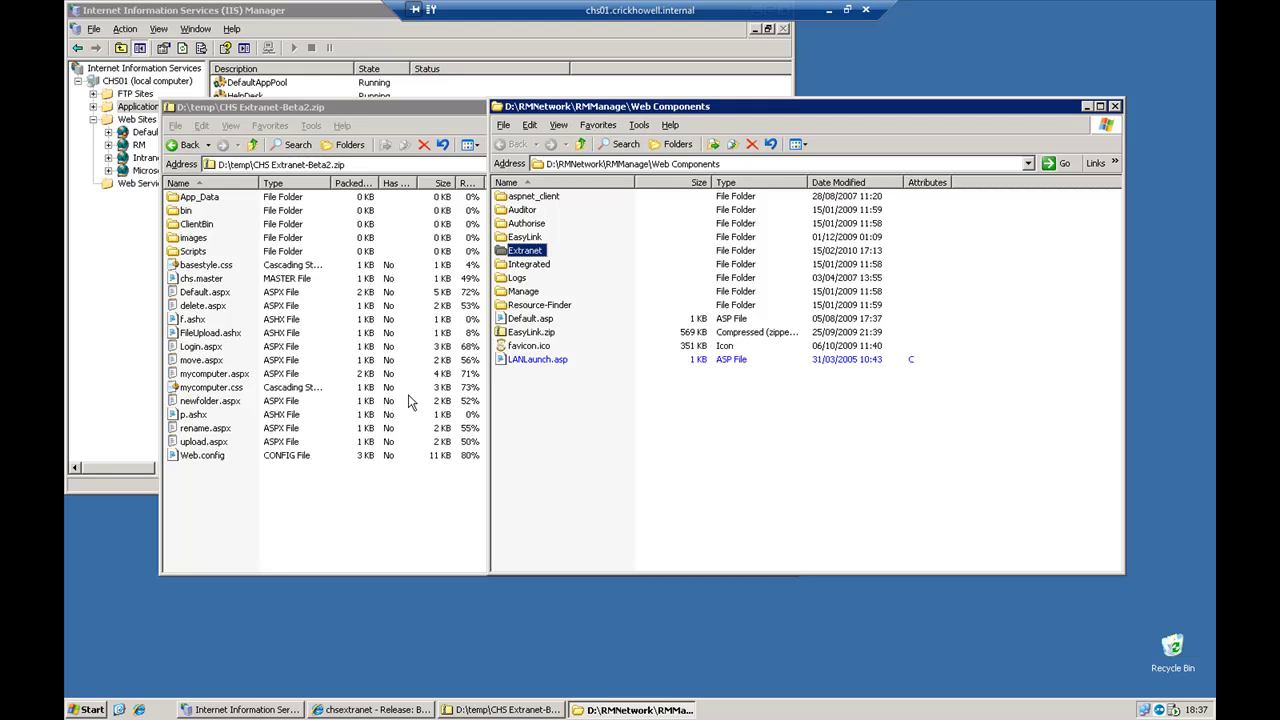
Copy everything in CHS Extranet-Beta2.zip into the Extranet folder, replacing existing folders and files, and close the archive window.
left_click_drag(290, 490, 174, 191)
left_click_drag(828, 108, 958, 199)
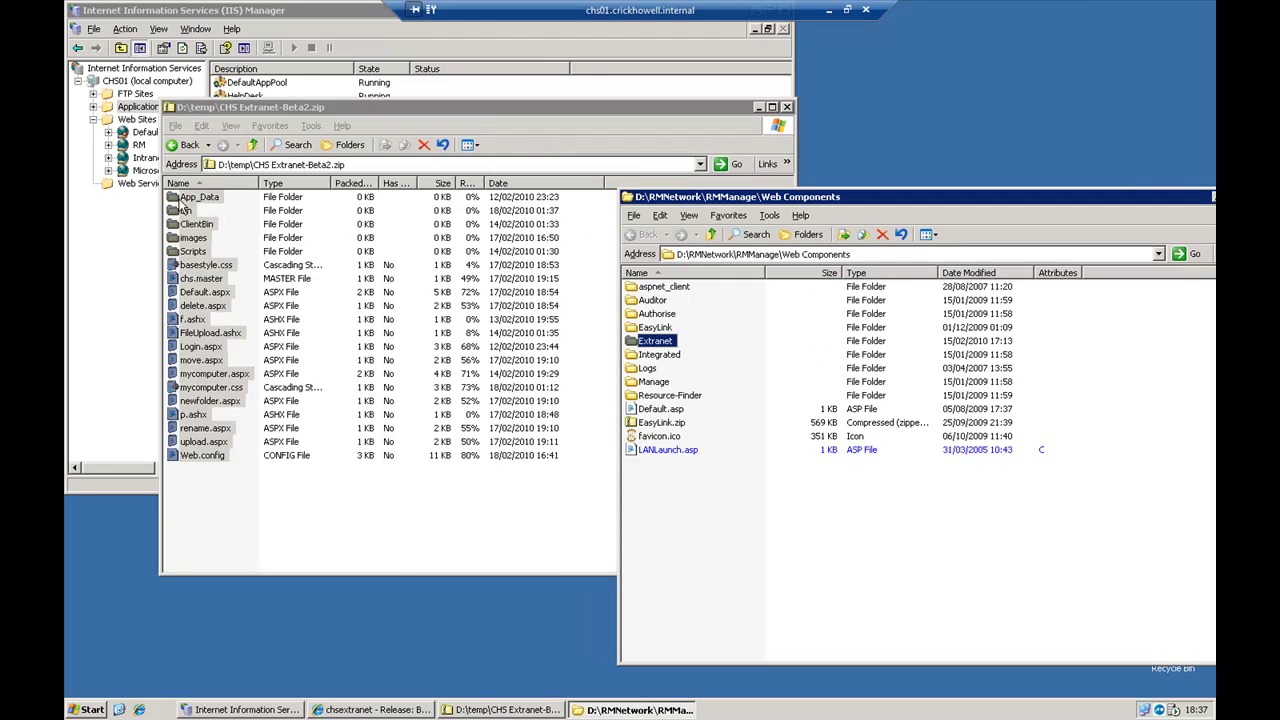
left_click_drag(203, 196, 663, 347)
left_click(668, 388)
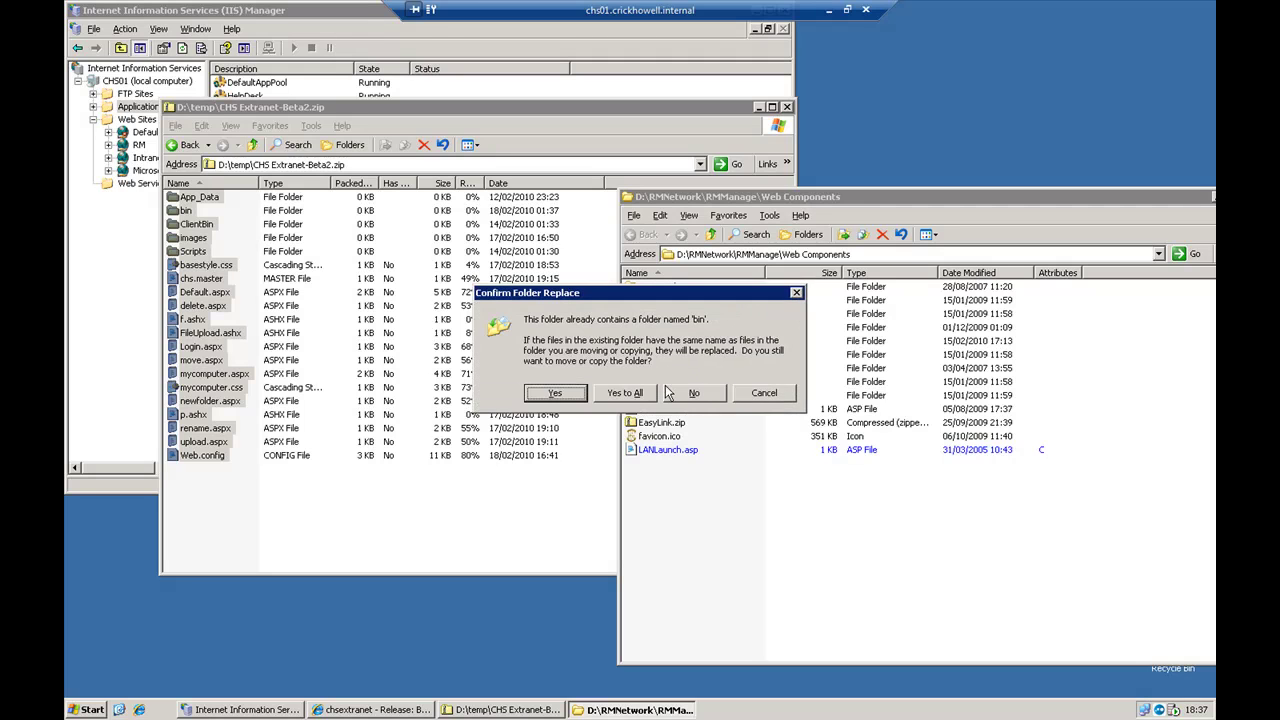
left_click(605, 390)
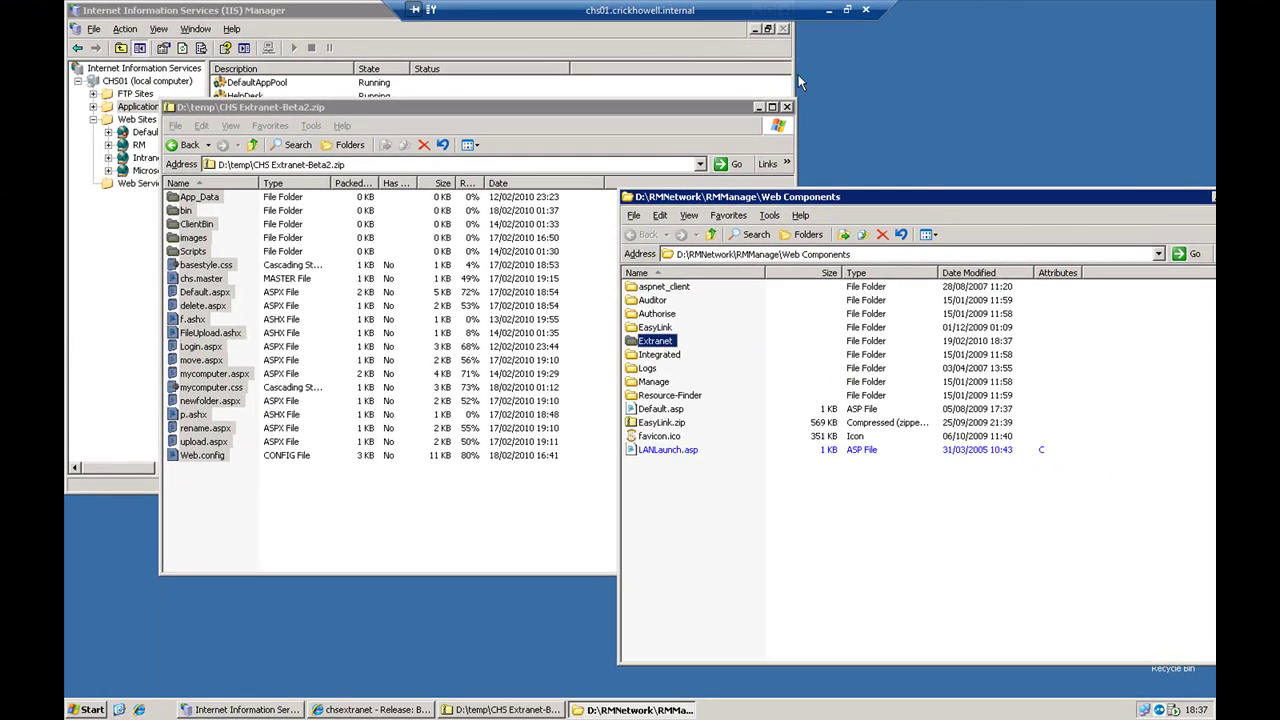
left_click(786, 107)
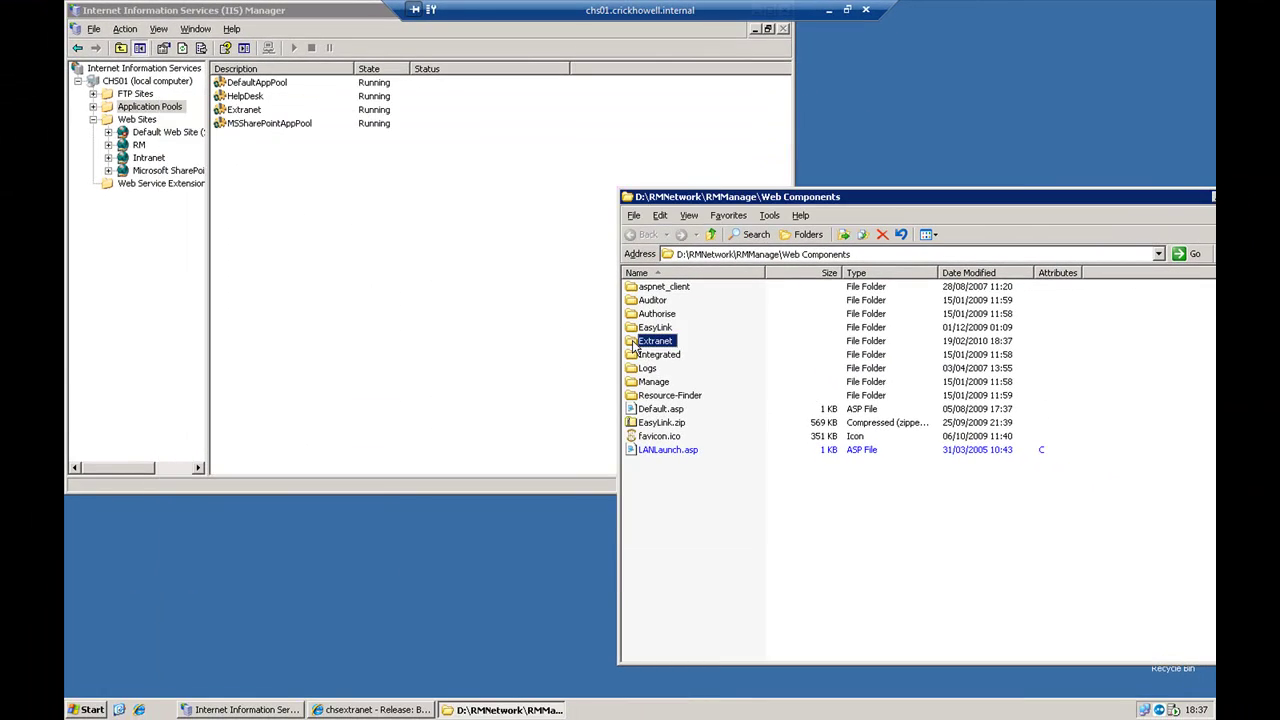
Open Web.config from the Extranet folder in Notepad.
double_click(634, 346)
left_click_drag(646, 196, 430, 155)
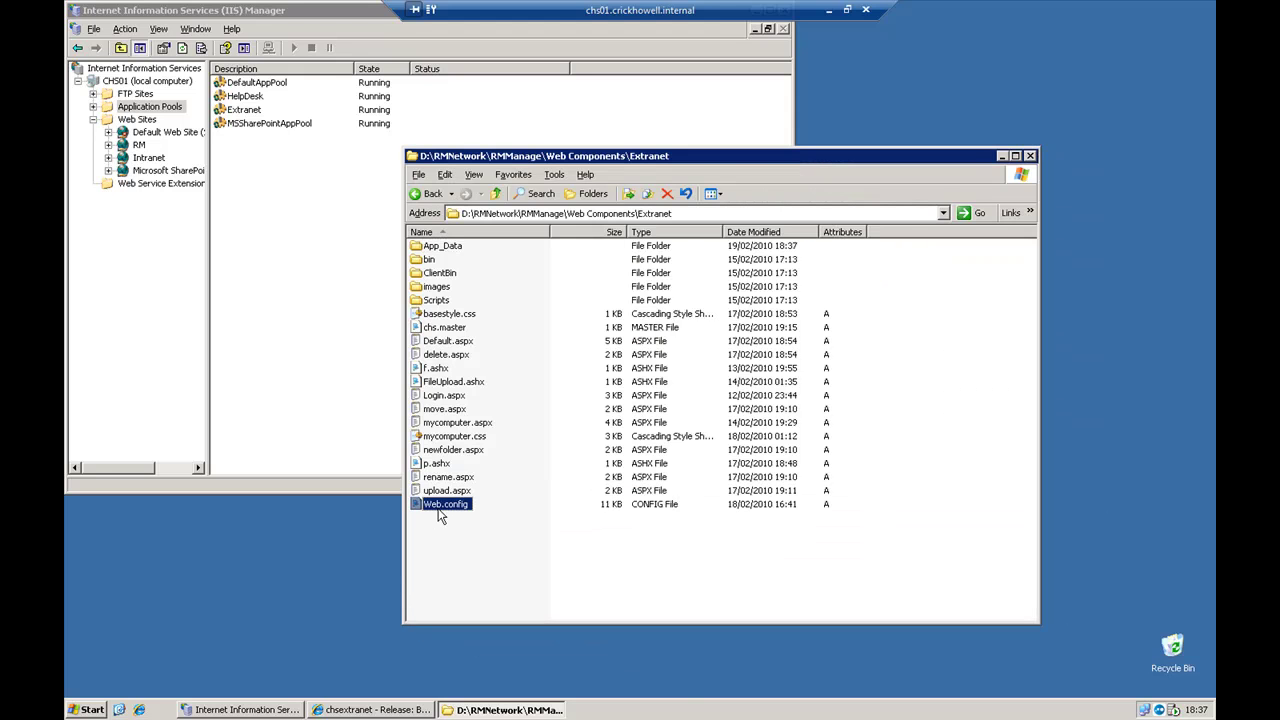
double_click(443, 505)
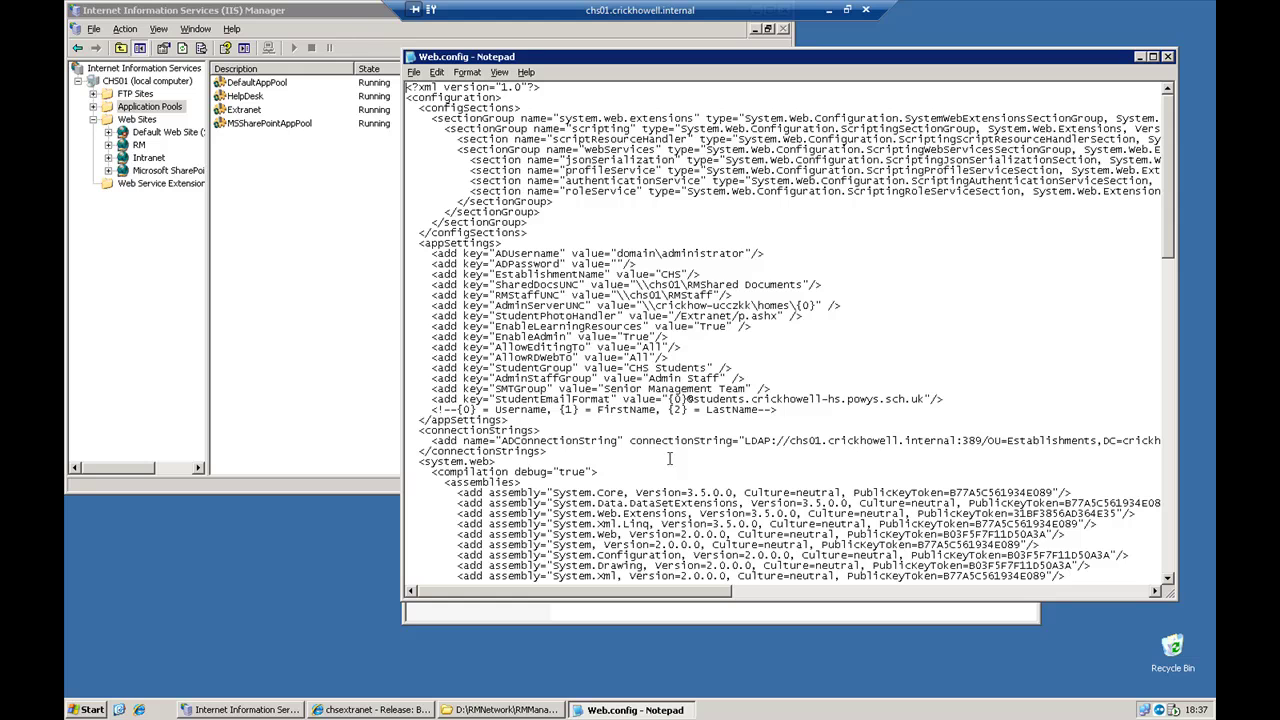
Examine the appSettings section of Web.config, especially the ADUsername entry.
left_click(617, 254)
left_click_drag(617, 254, 657, 255)
left_click_drag(515, 244, 520, 421)
left_click(522, 424)
left_click_drag(615, 255, 745, 255)
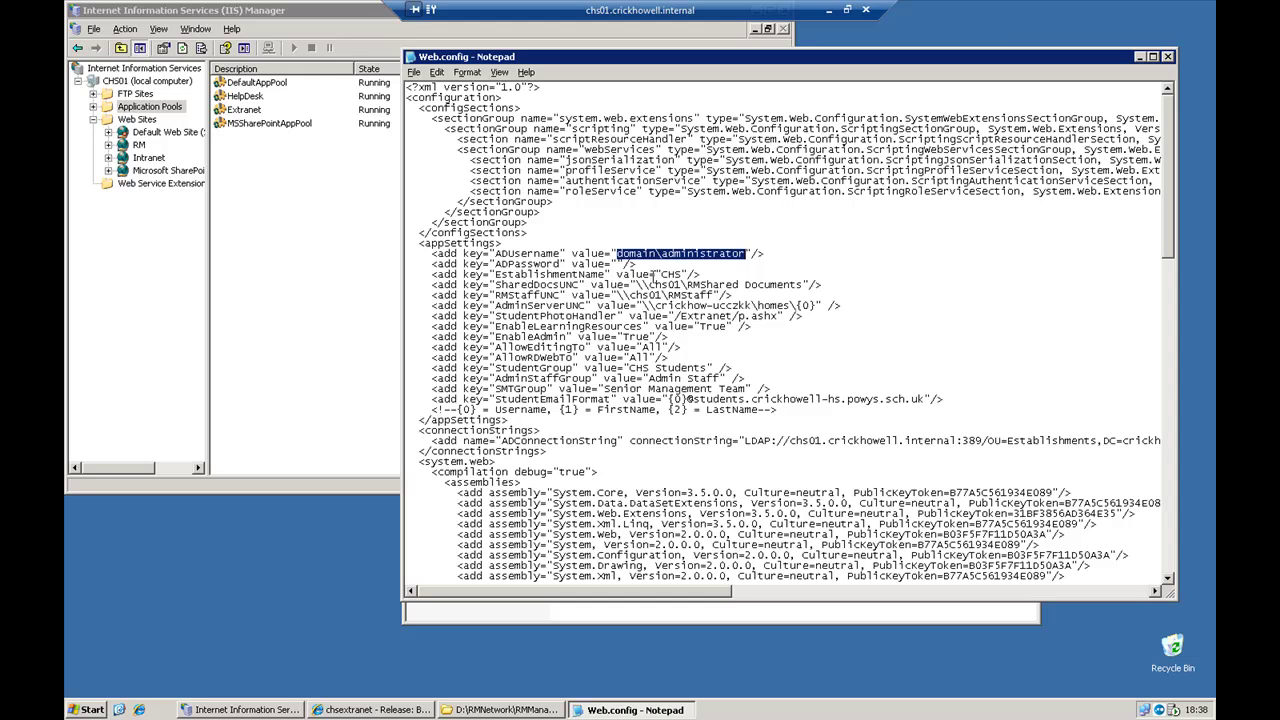
left_click(698, 253)
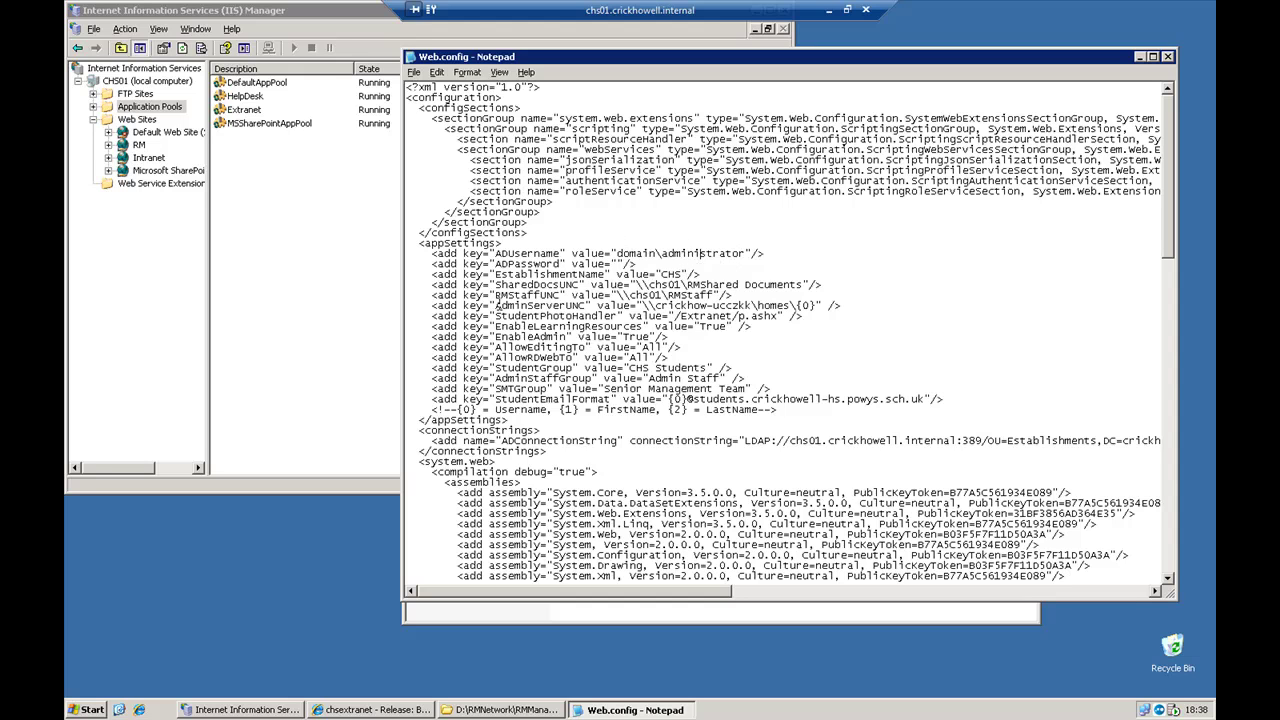
Examine the EstablishmentName, SharedDocsUNC, AdminServerUNC, EnableLearningResources and EnableAdmin entries in Web.config.
double_click(680, 274)
left_click(718, 369)
mouse_move(649, 285)
left_mouse_down()
mouse_move(688, 285)
mouse_move(651, 281)
left_mouse_up()
left_click(686, 287)
left_click_drag(497, 326, 637, 327)
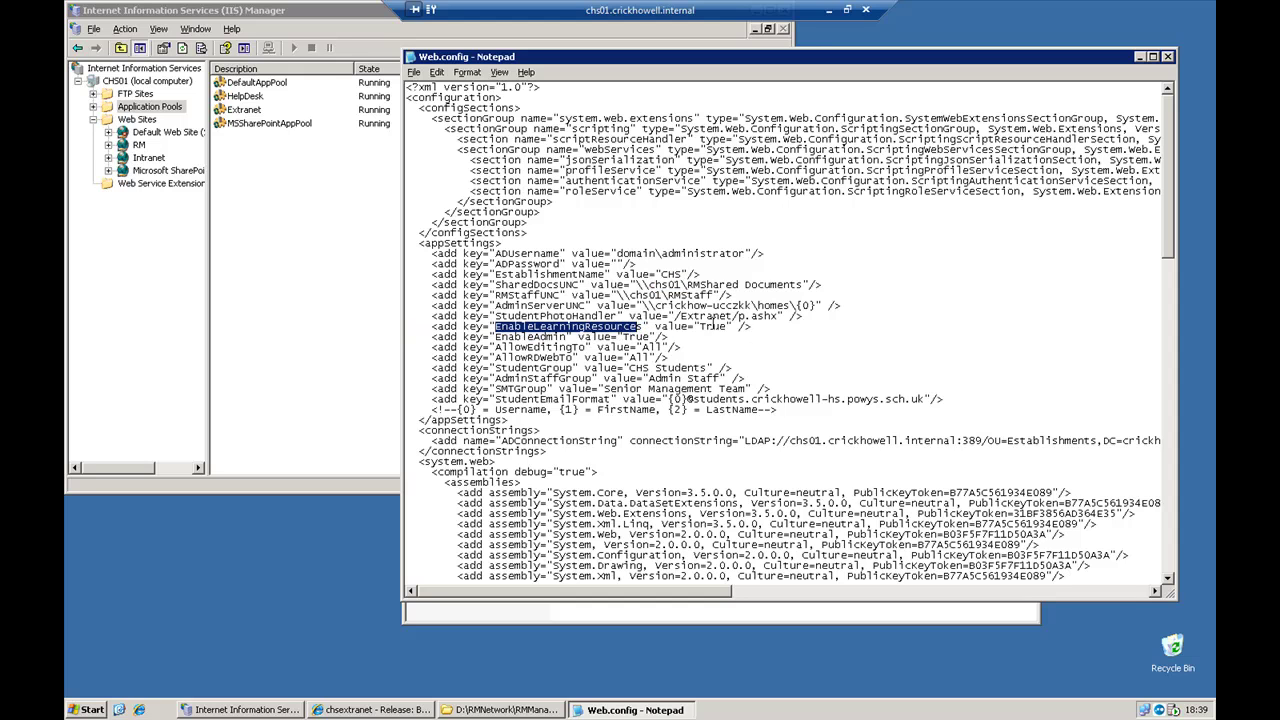
mouse_move(703, 326)
left_mouse_down()
mouse_move(736, 328)
mouse_move(724, 332)
left_mouse_up()
left_click(724, 332)
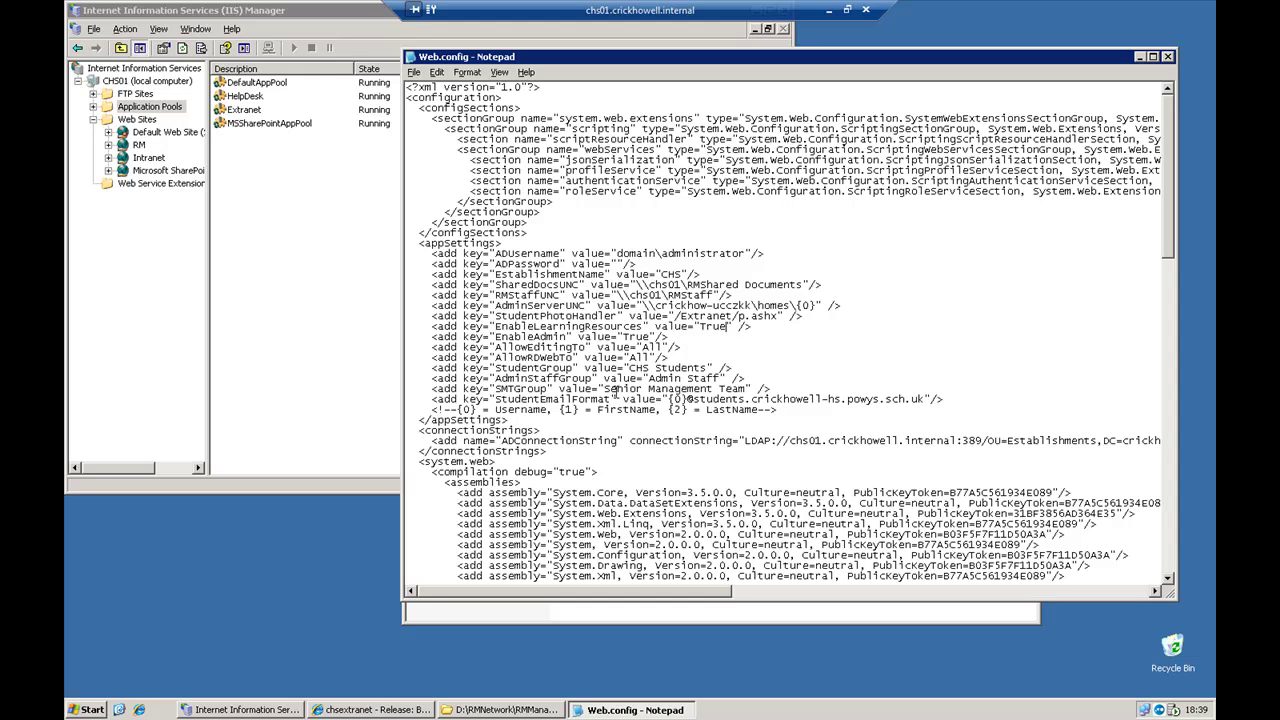
left_click_drag(496, 337, 566, 337)
left_click(566, 337)
double_click(583, 305)
key("Right")
Try the groups CHS Teaching Staff, CHS Non Teaching Staff, Domain Admins as the AllowEditingTo value.
double_click(651, 347)
left_click(659, 347)
double_click(658, 347)
type("CHS Teachin")
type("g Staff")
type(", ")
type("CHS N")
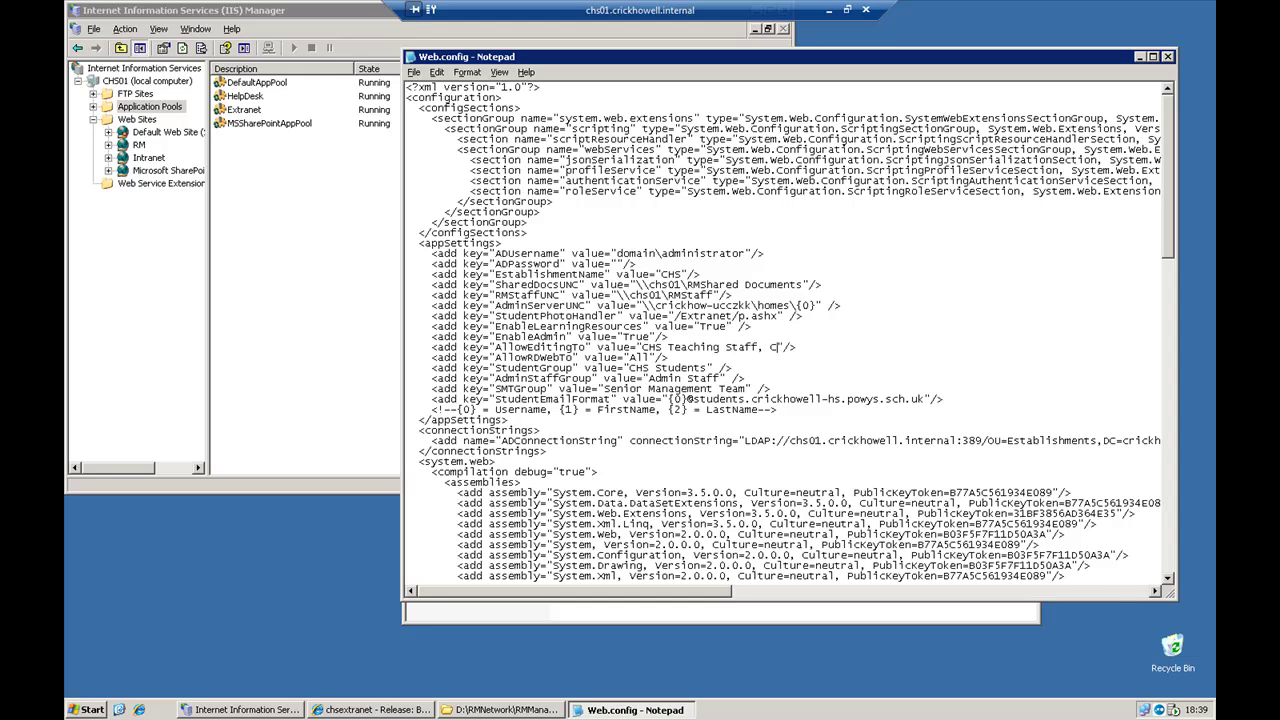
type("on Teaching S")
type("taff, Dom")
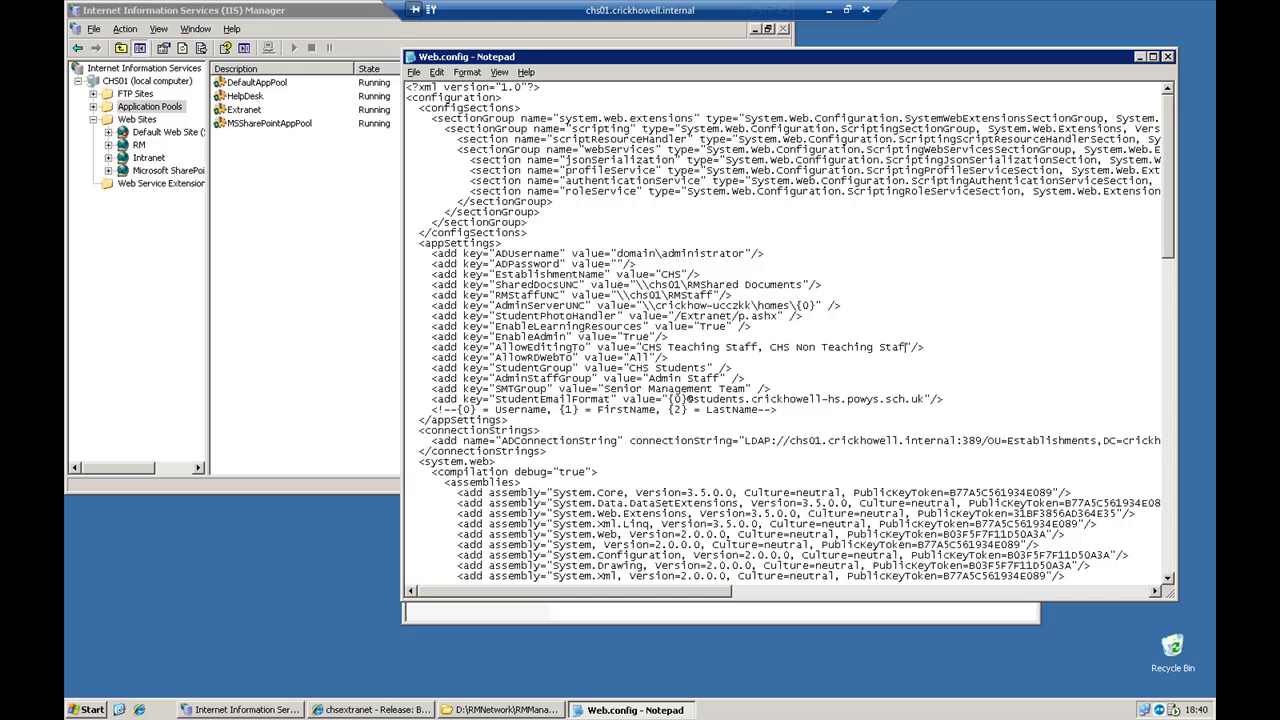
type("ain Am")
key("BackSpace")
type("dmins")
Restore the AllowEditingTo value to All, try None in its place, and set it back to All.
left_click(638, 347, "shift")
type("AllowEditingTo\" value=\"All")
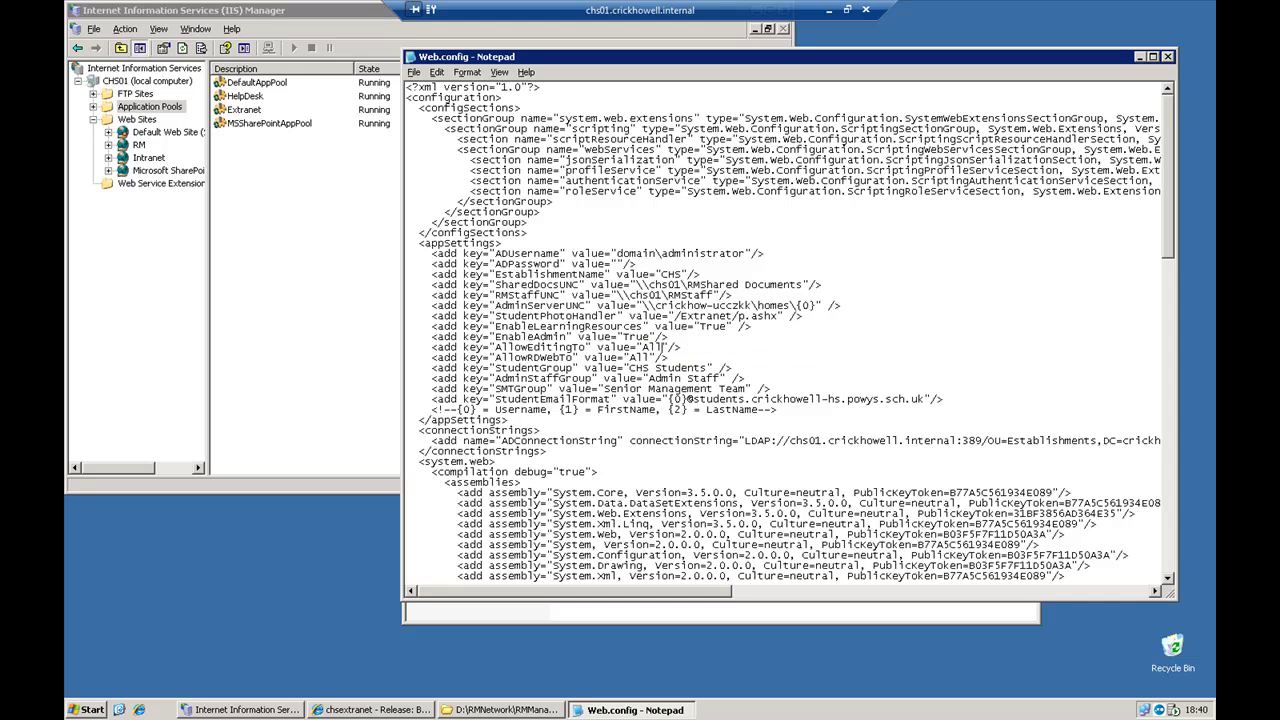
key("BackSpace")
key("BackSpace")
key("BackSpace")
type("None")
key("BackSpace")
key("BackSpace")
key("BackSpace")
key("BackSpace")
type("All")
Examine the AllowRDWebTo, StudentGroup and AdminStaffGroup entries in Web.config.
left_click_drag(651, 358, 585, 358)
key("shift+Right")
key("shift+Right")
key("shift+Right")
key("shift+Right")
key("shift+Right")
key("shift+Right")
key("shift+Right")
left_click(631, 368)
mouse_move(631, 368)
left_mouse_down()
mouse_move(585, 368)
mouse_move(650, 368)
left_mouse_up()
left_click(654, 368)
double_click(656, 368)
left_click_drag(648, 378, 719, 380)
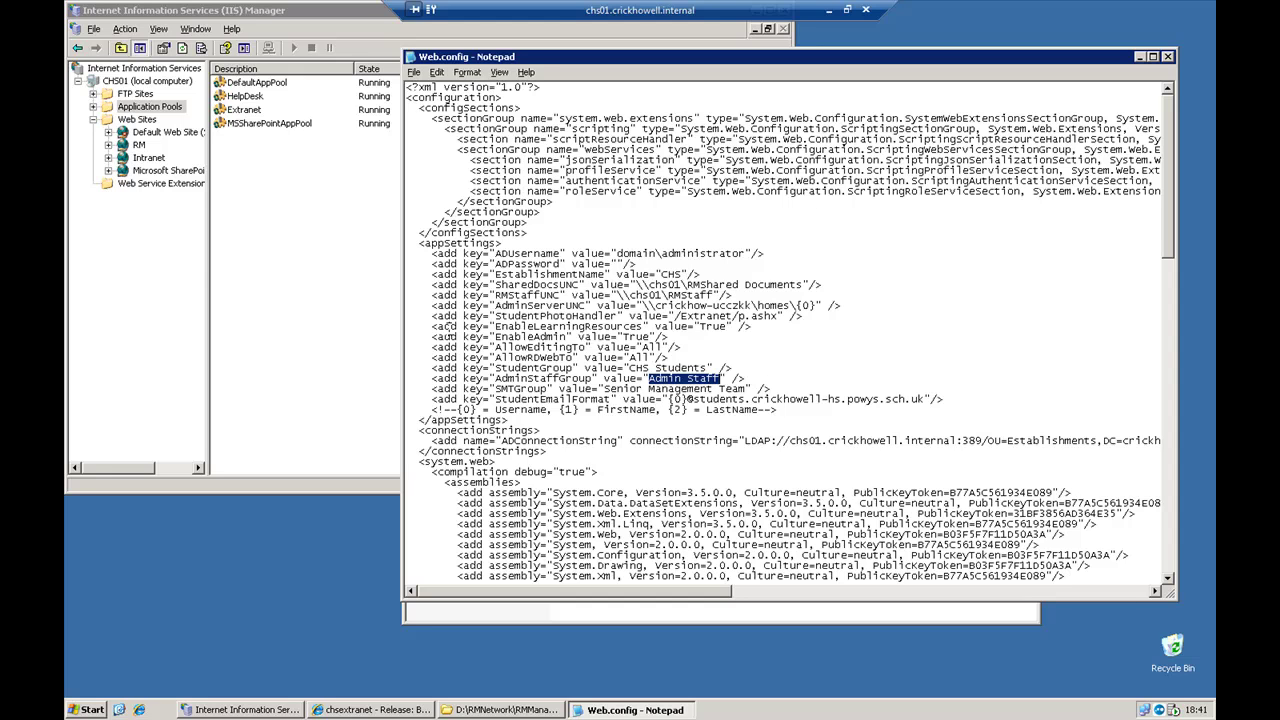
Examine the StudentEmailFormat entry and the comment below it explaining the placeholders.
left_click(496, 400)
left_click_drag(569, 400, 929, 400)
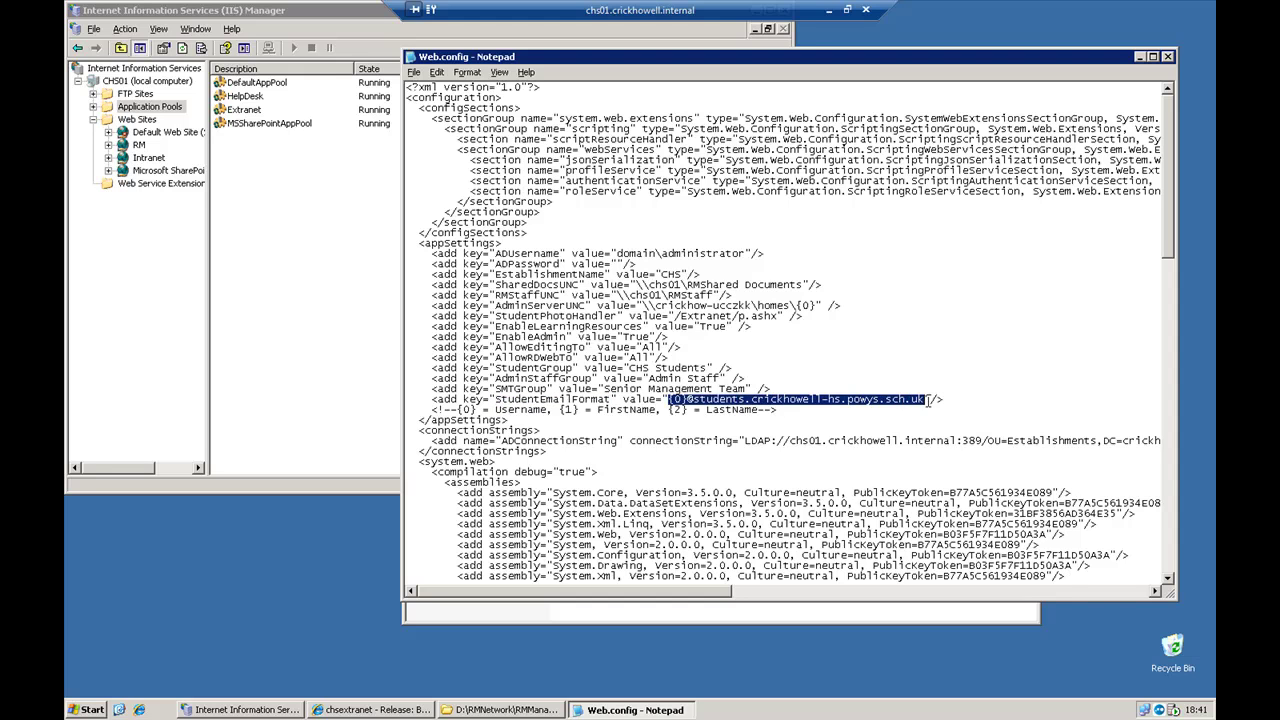
left_click(929, 400)
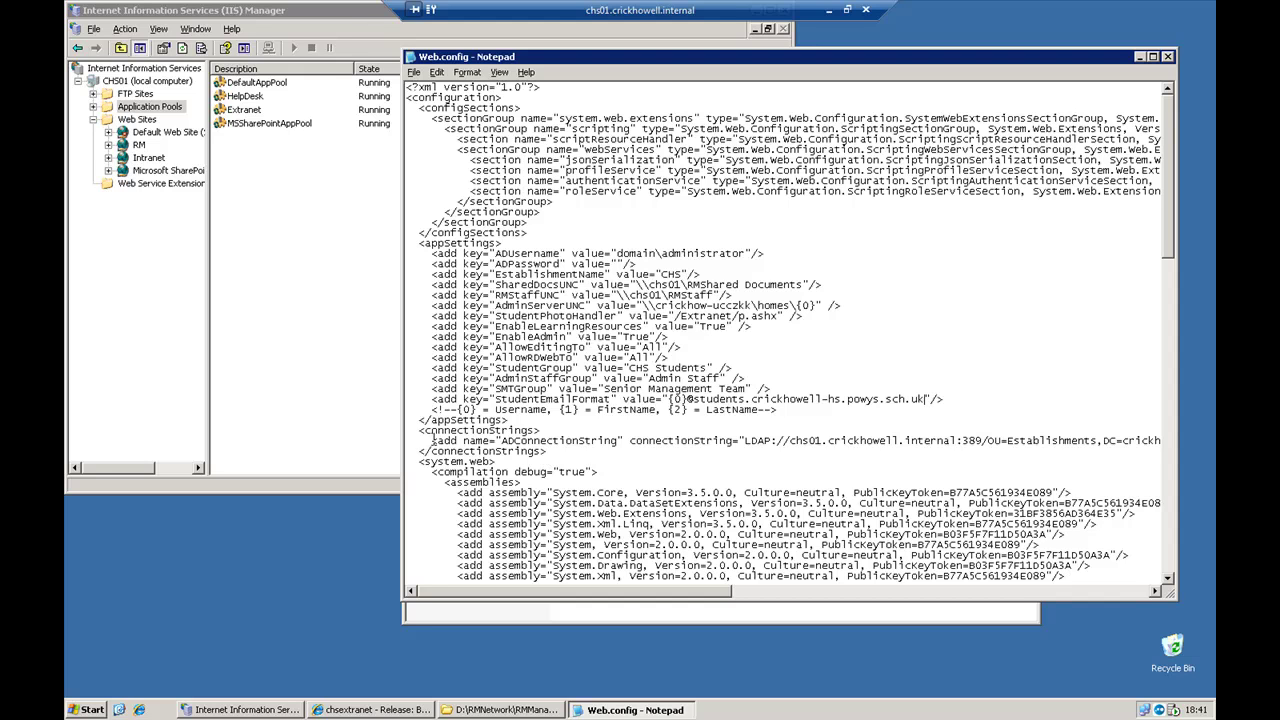
left_click_drag(432, 409, 800, 412)
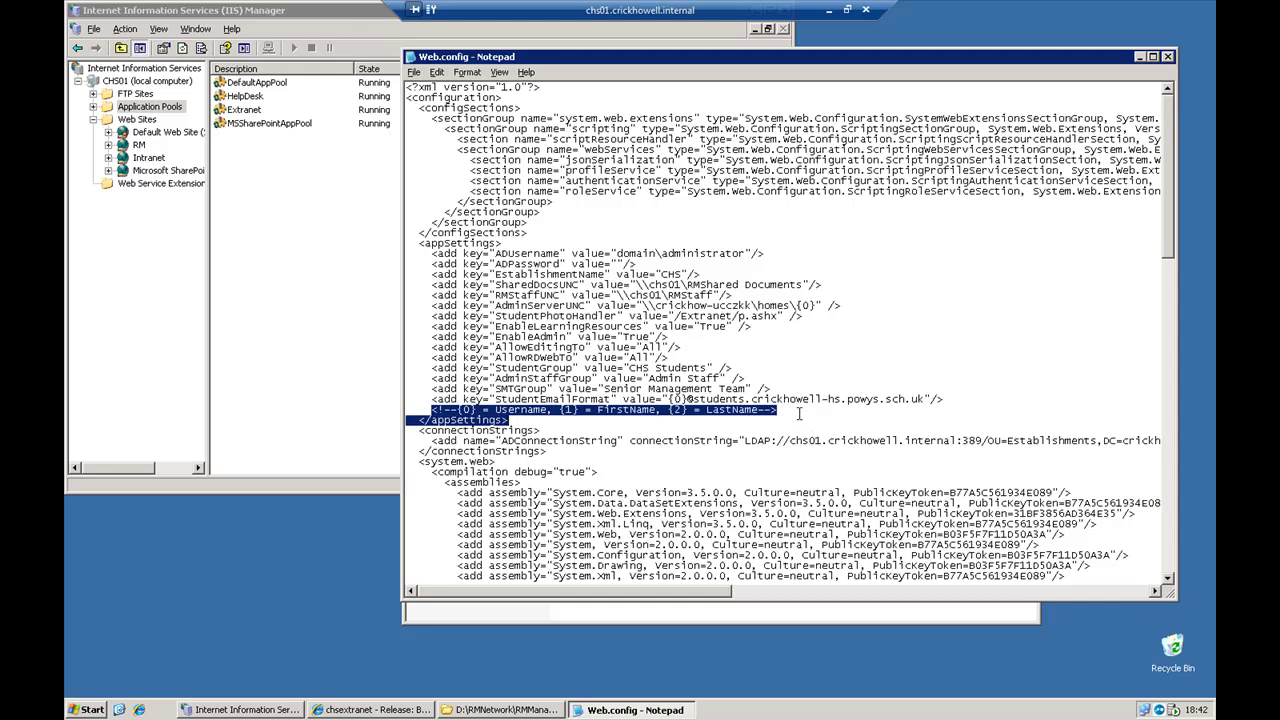
left_click(800, 412)
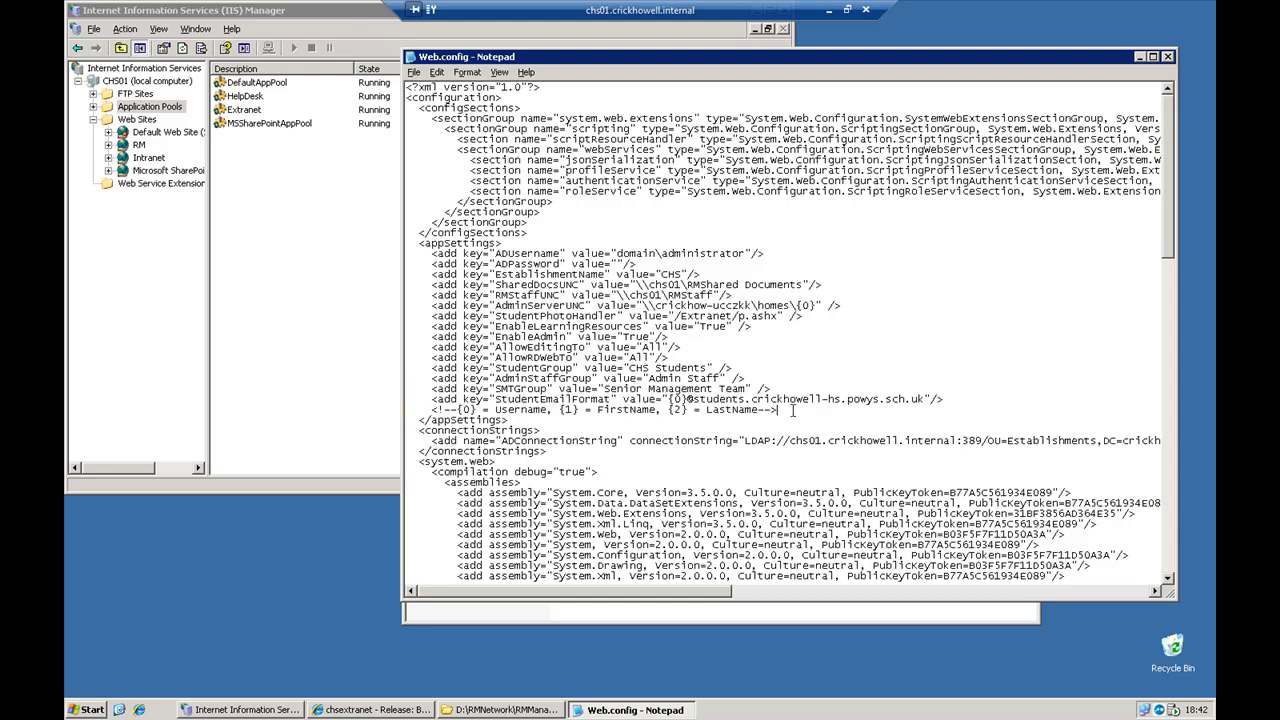
left_click_drag(578, 410, 561, 411)
left_click(561, 411)
Examine the LDAP path of ADConnectionString, including its server name and the domain components.
left_click_drag(470, 430, 504, 442)
left_click(505, 445)
left_click_drag(680, 592, 755, 592)
left_click_drag(569, 442, 790, 443)
key("Home")
key("shift+End")
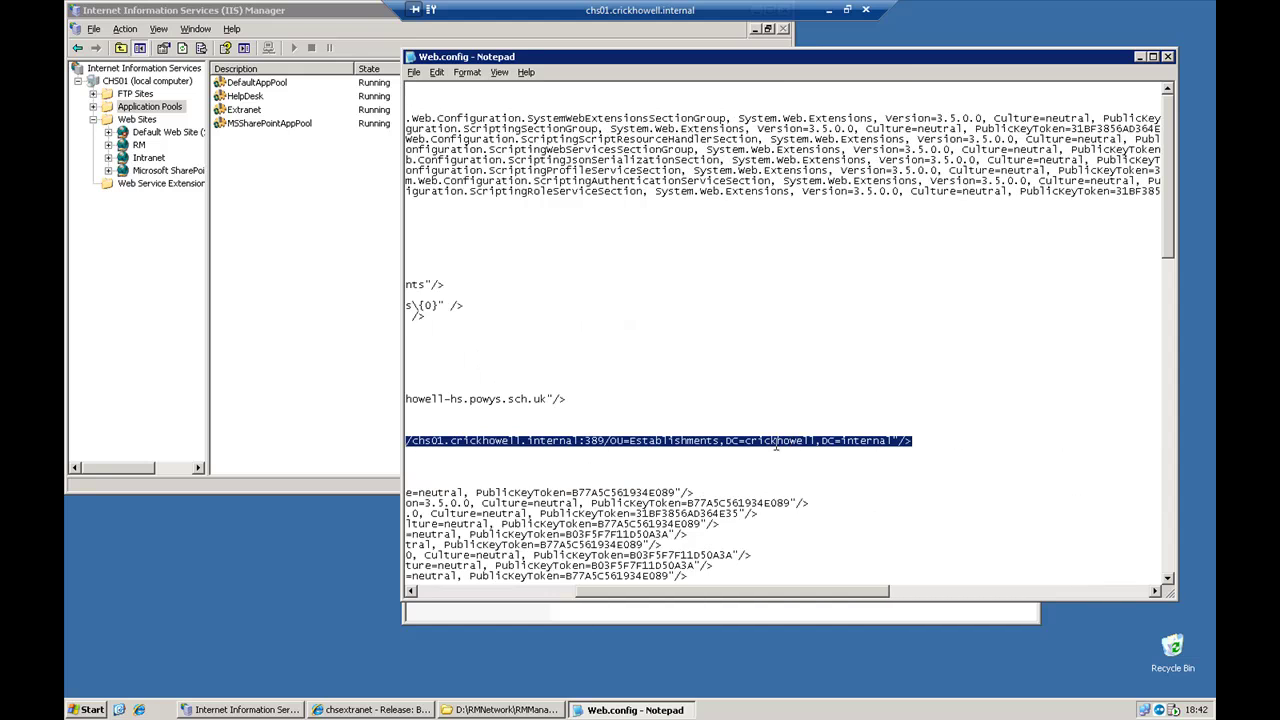
left_click(524, 447)
left_click_drag(580, 440, 418, 441)
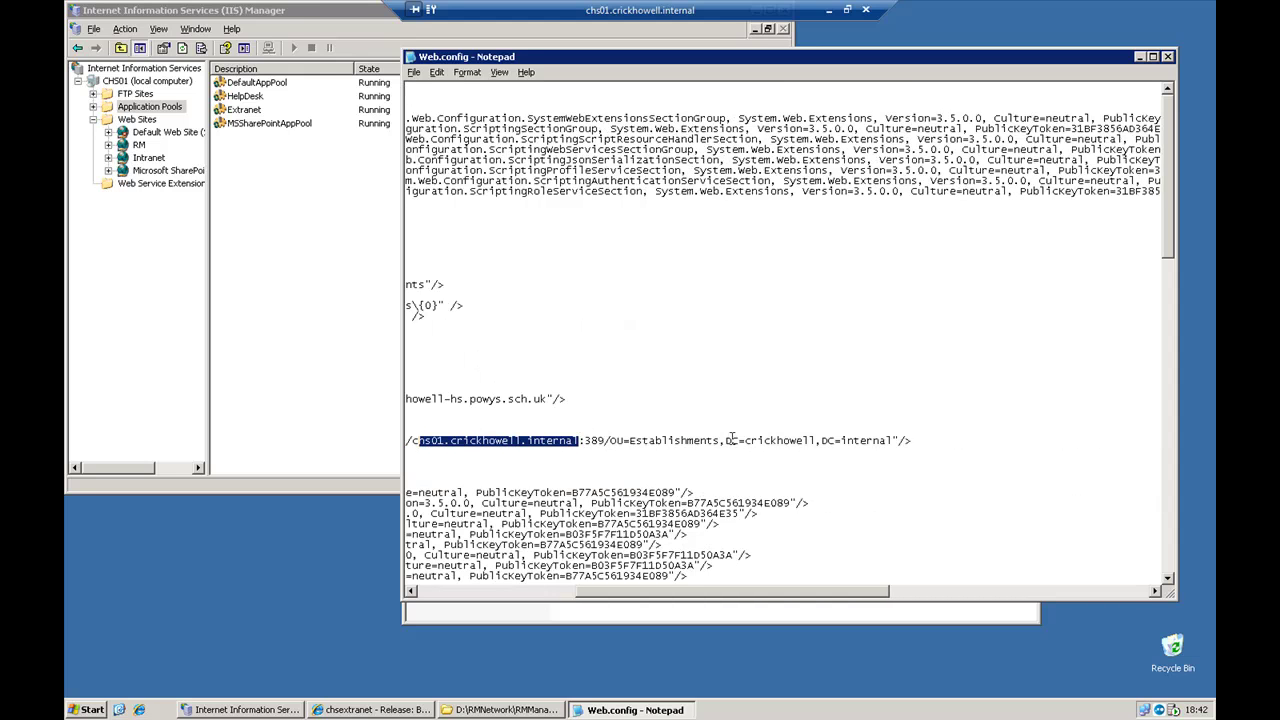
left_click_drag(746, 441, 839, 440)
left_click(818, 441)
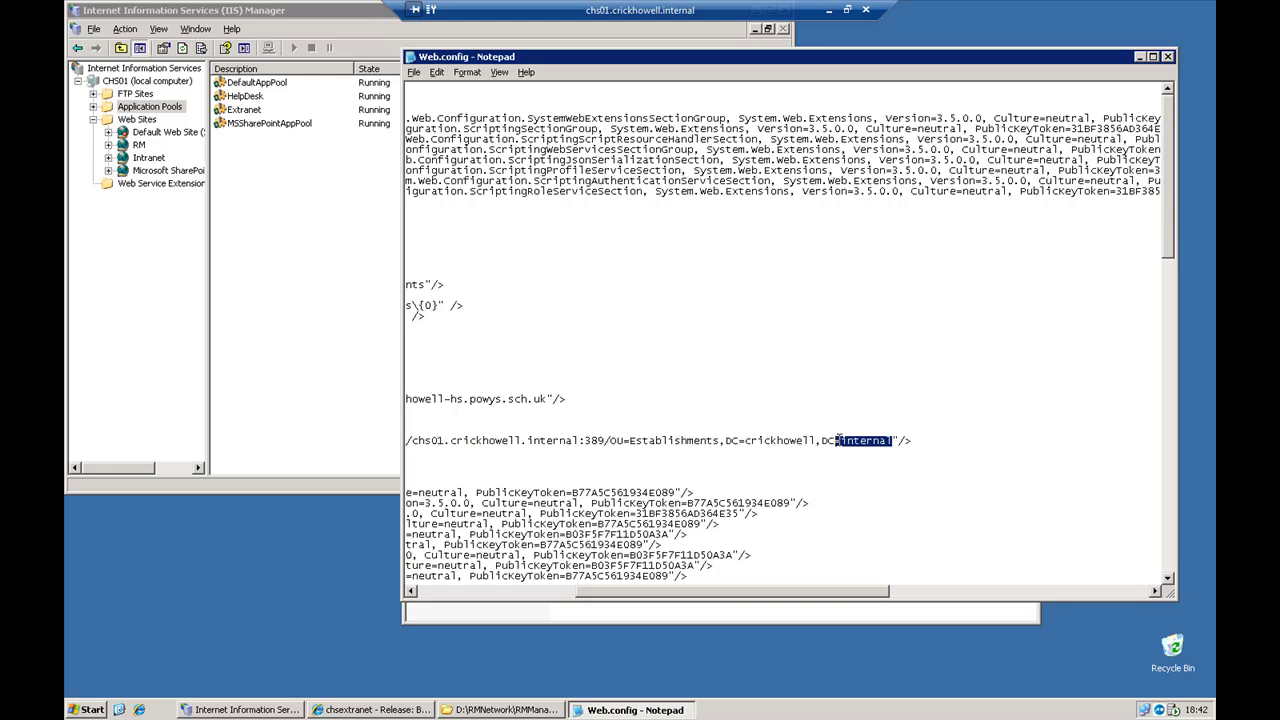
Examine the authentication section under system.web in Web.config.
scroll(801, 534, "down", 7)
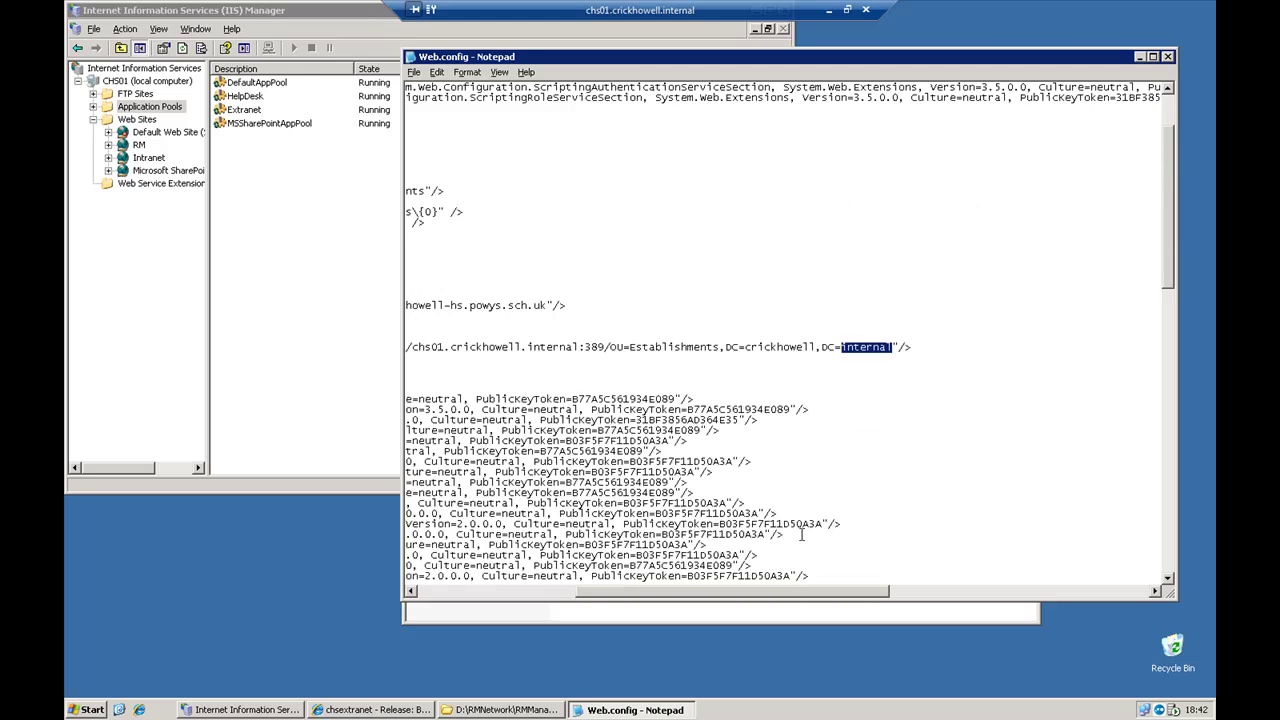
scroll(799, 555, "down", 2)
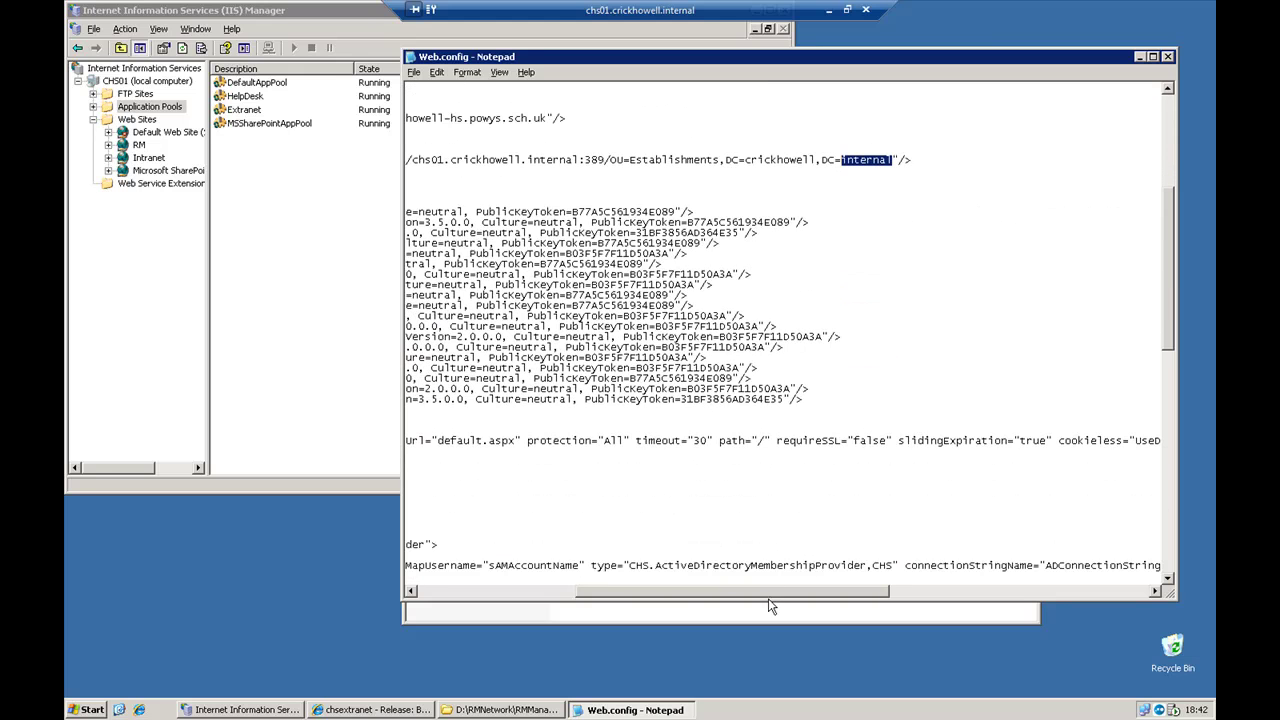
left_click_drag(773, 595, 600, 595)
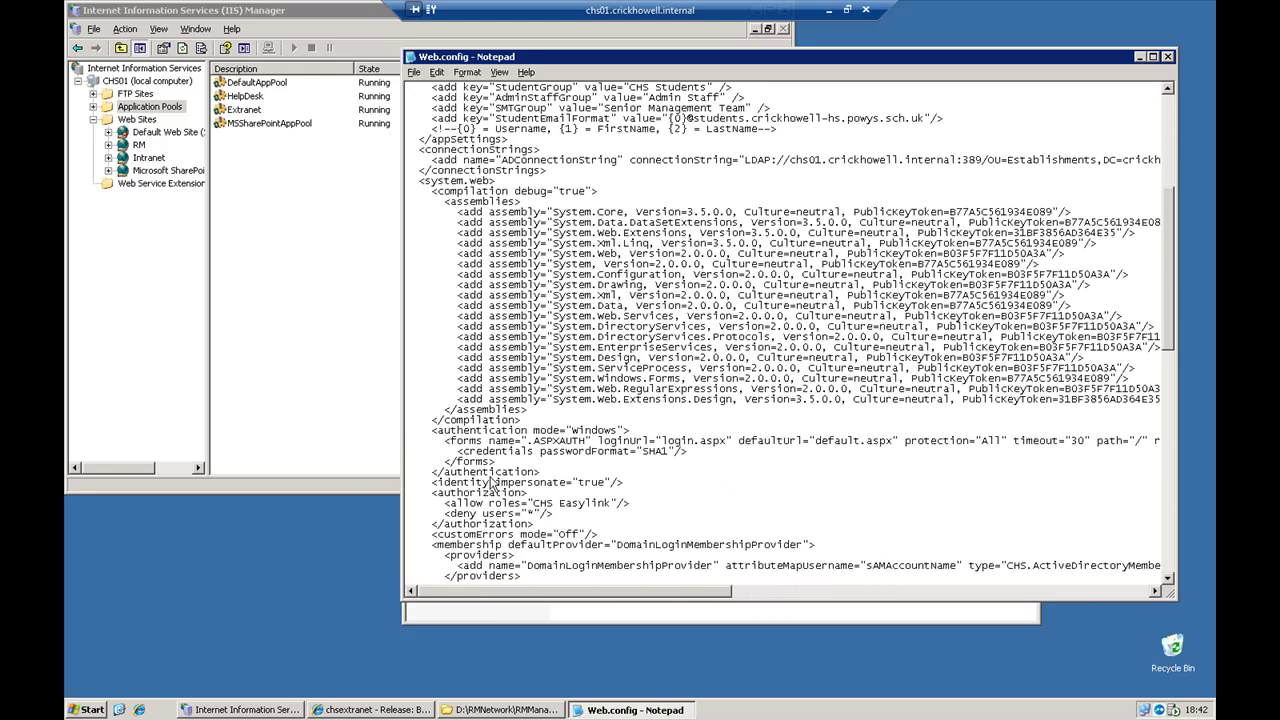
left_click_drag(434, 431, 547, 466)
left_click(547, 467)
Try Forms as the authentication mode in Web.config, and change the mode back to Windows.
left_click_drag(572, 430, 619, 430)
type("Forms")
key("BackSpace")
key("BackSpace")
key("BackSpace")
key("BackSpace")
key("BackSpace")
type("Windo")
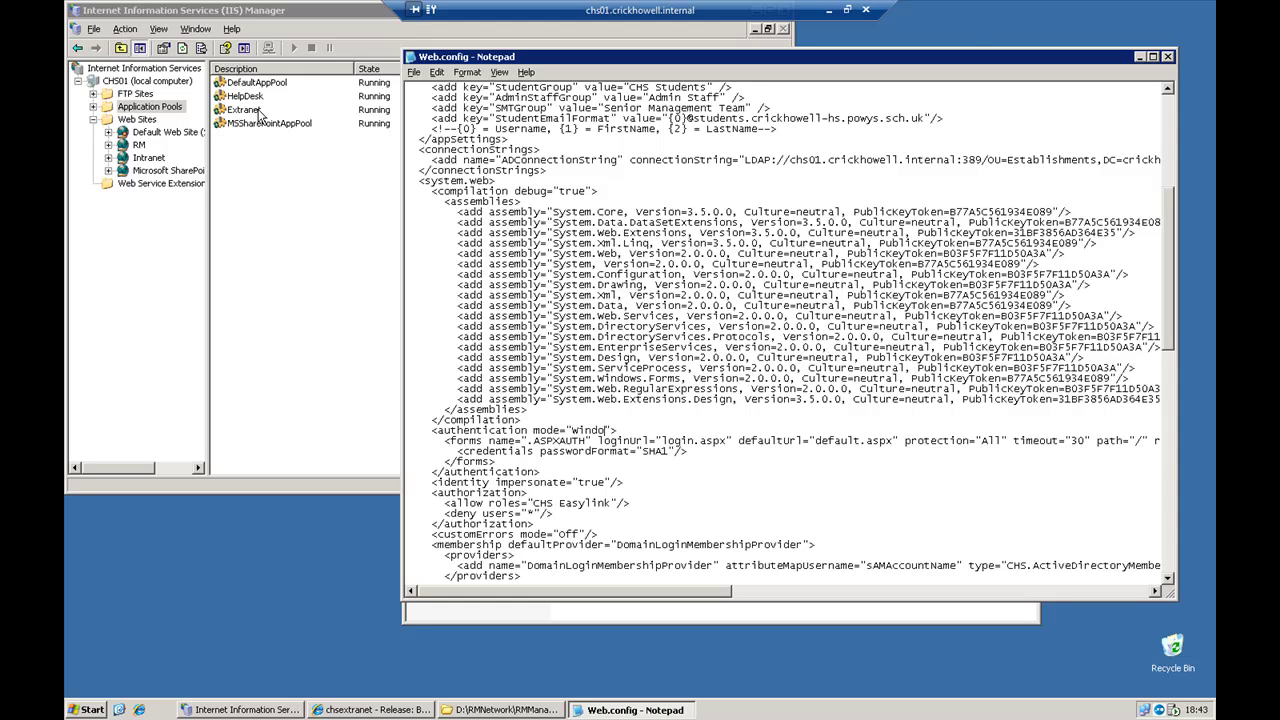